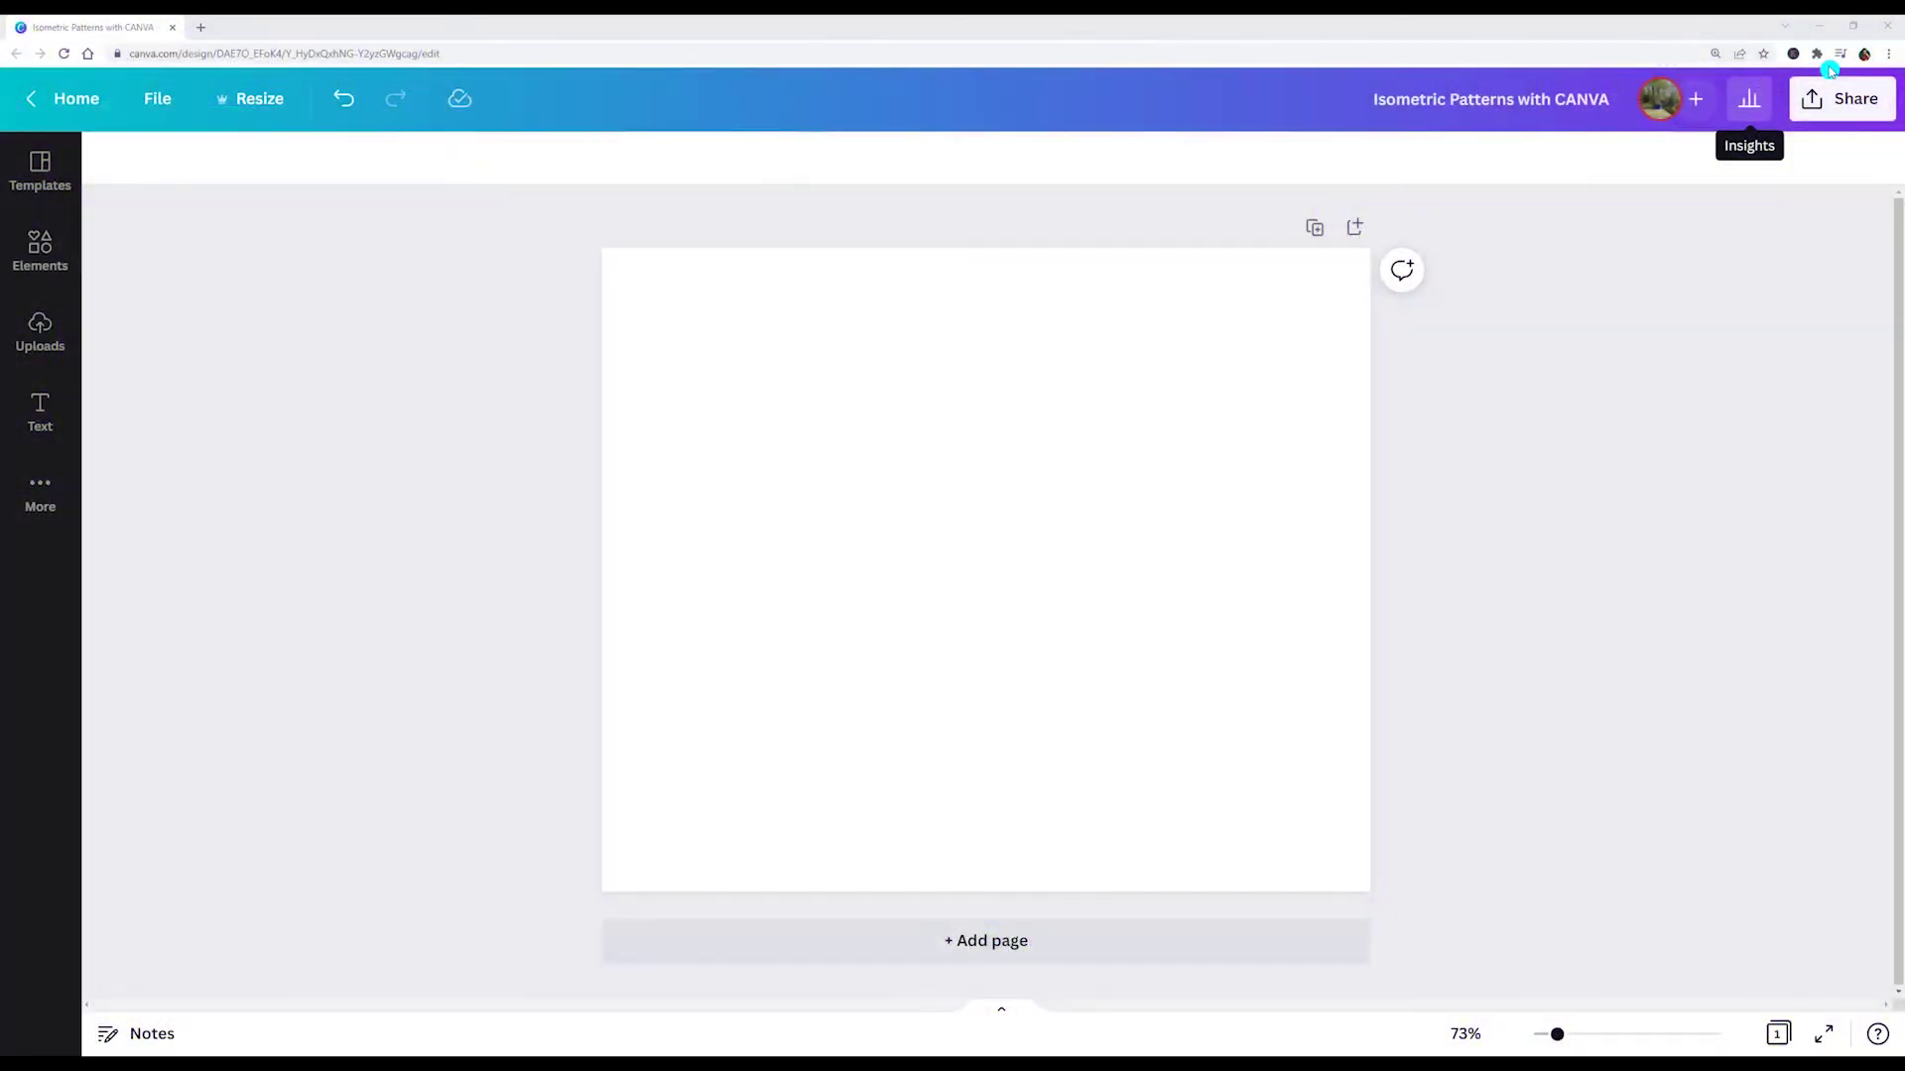
# Show all Lines & Shapes in Elements and locate the isometric cube shape
pyautogui.click(42, 251)
pyautogui.scroll(5, 175, 336)
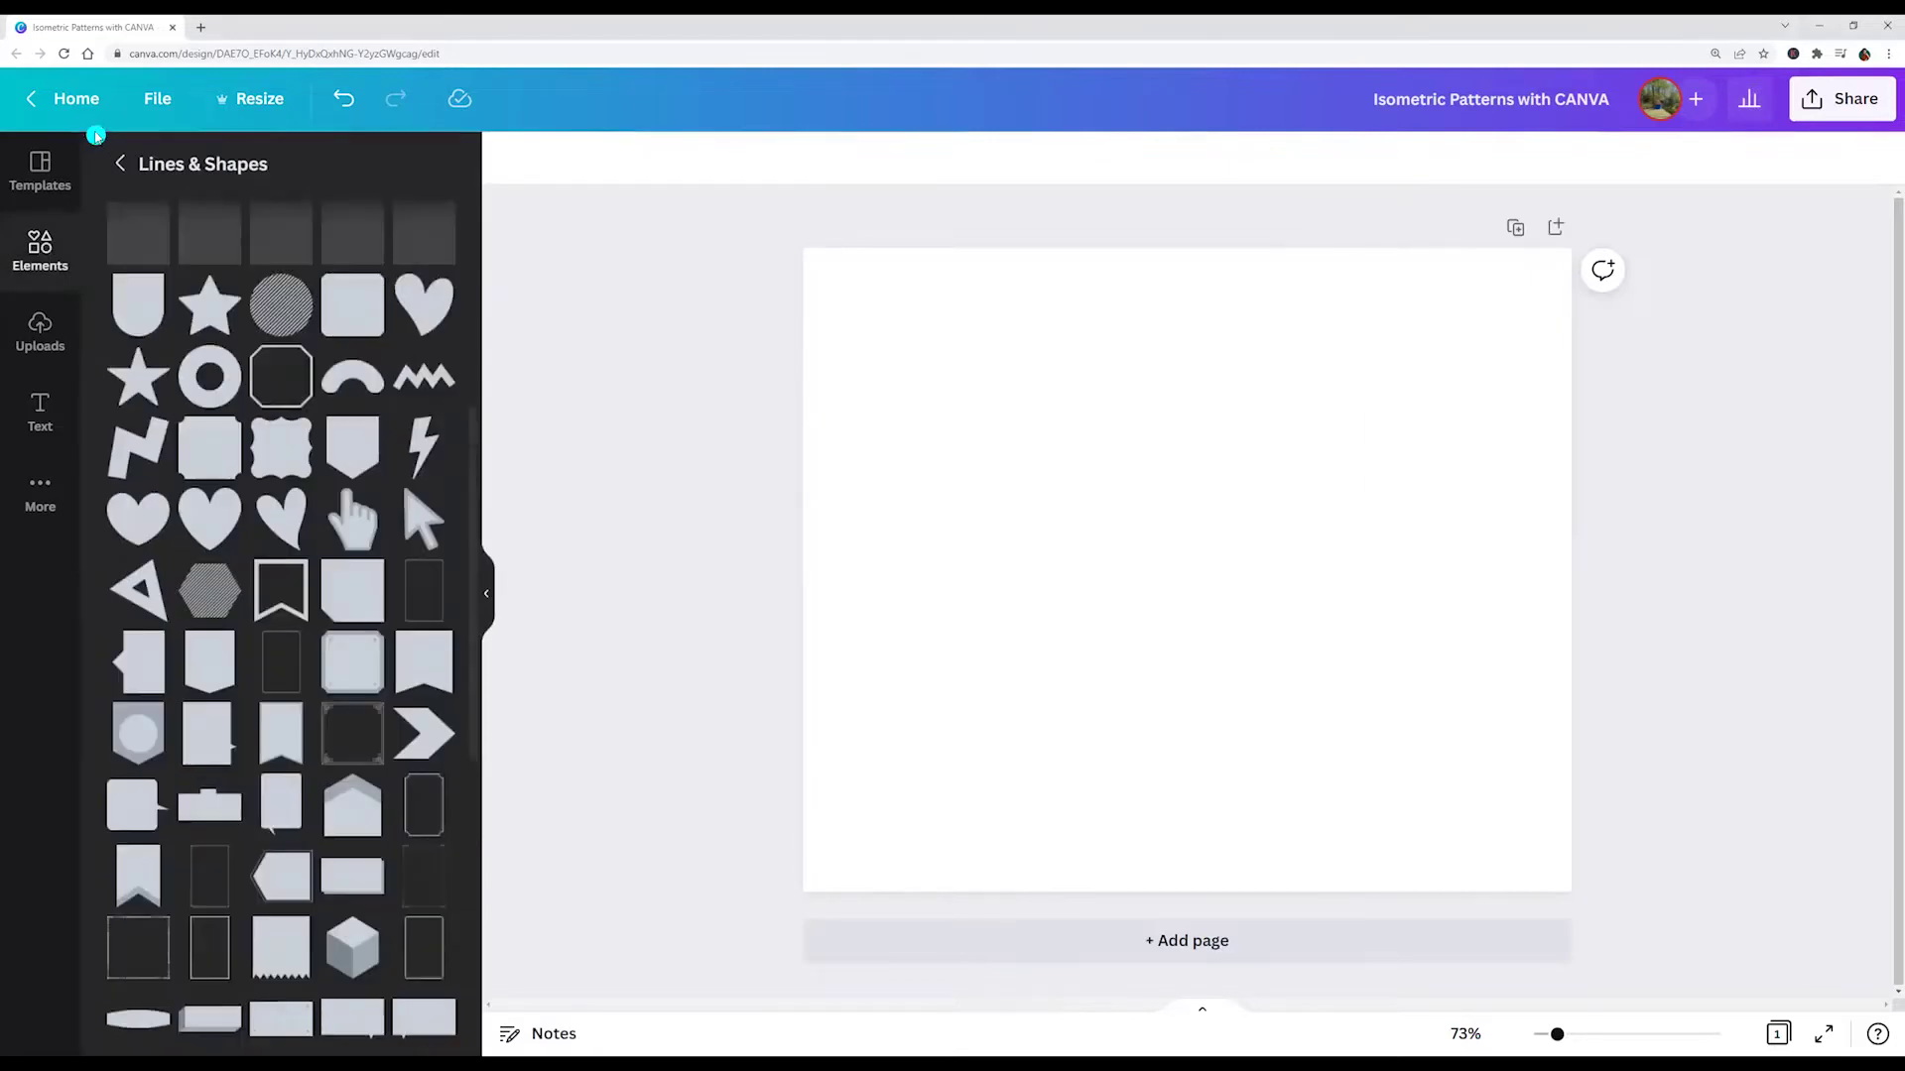
pyautogui.click(119, 163)
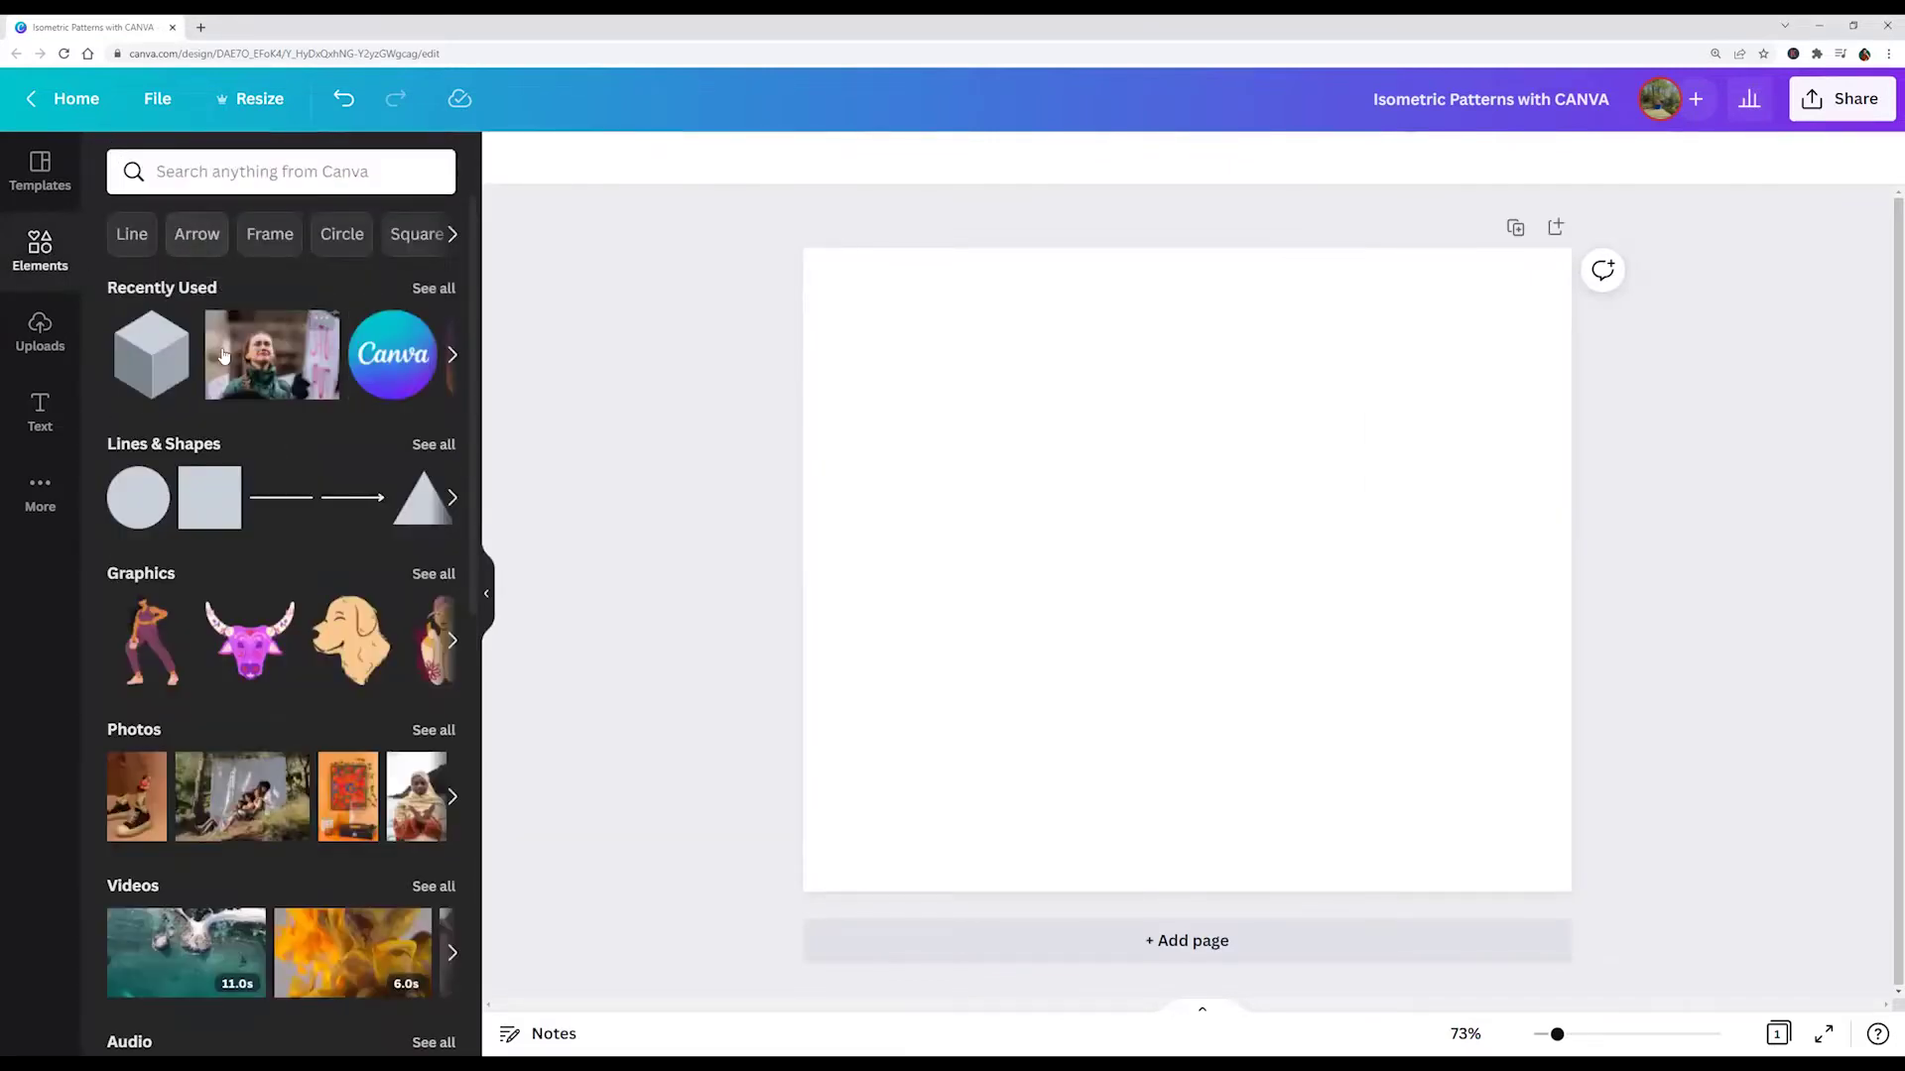
pyautogui.click(445, 448)
pyautogui.scroll(-1, 357, 654)
pyautogui.scroll(-5, 340, 702)
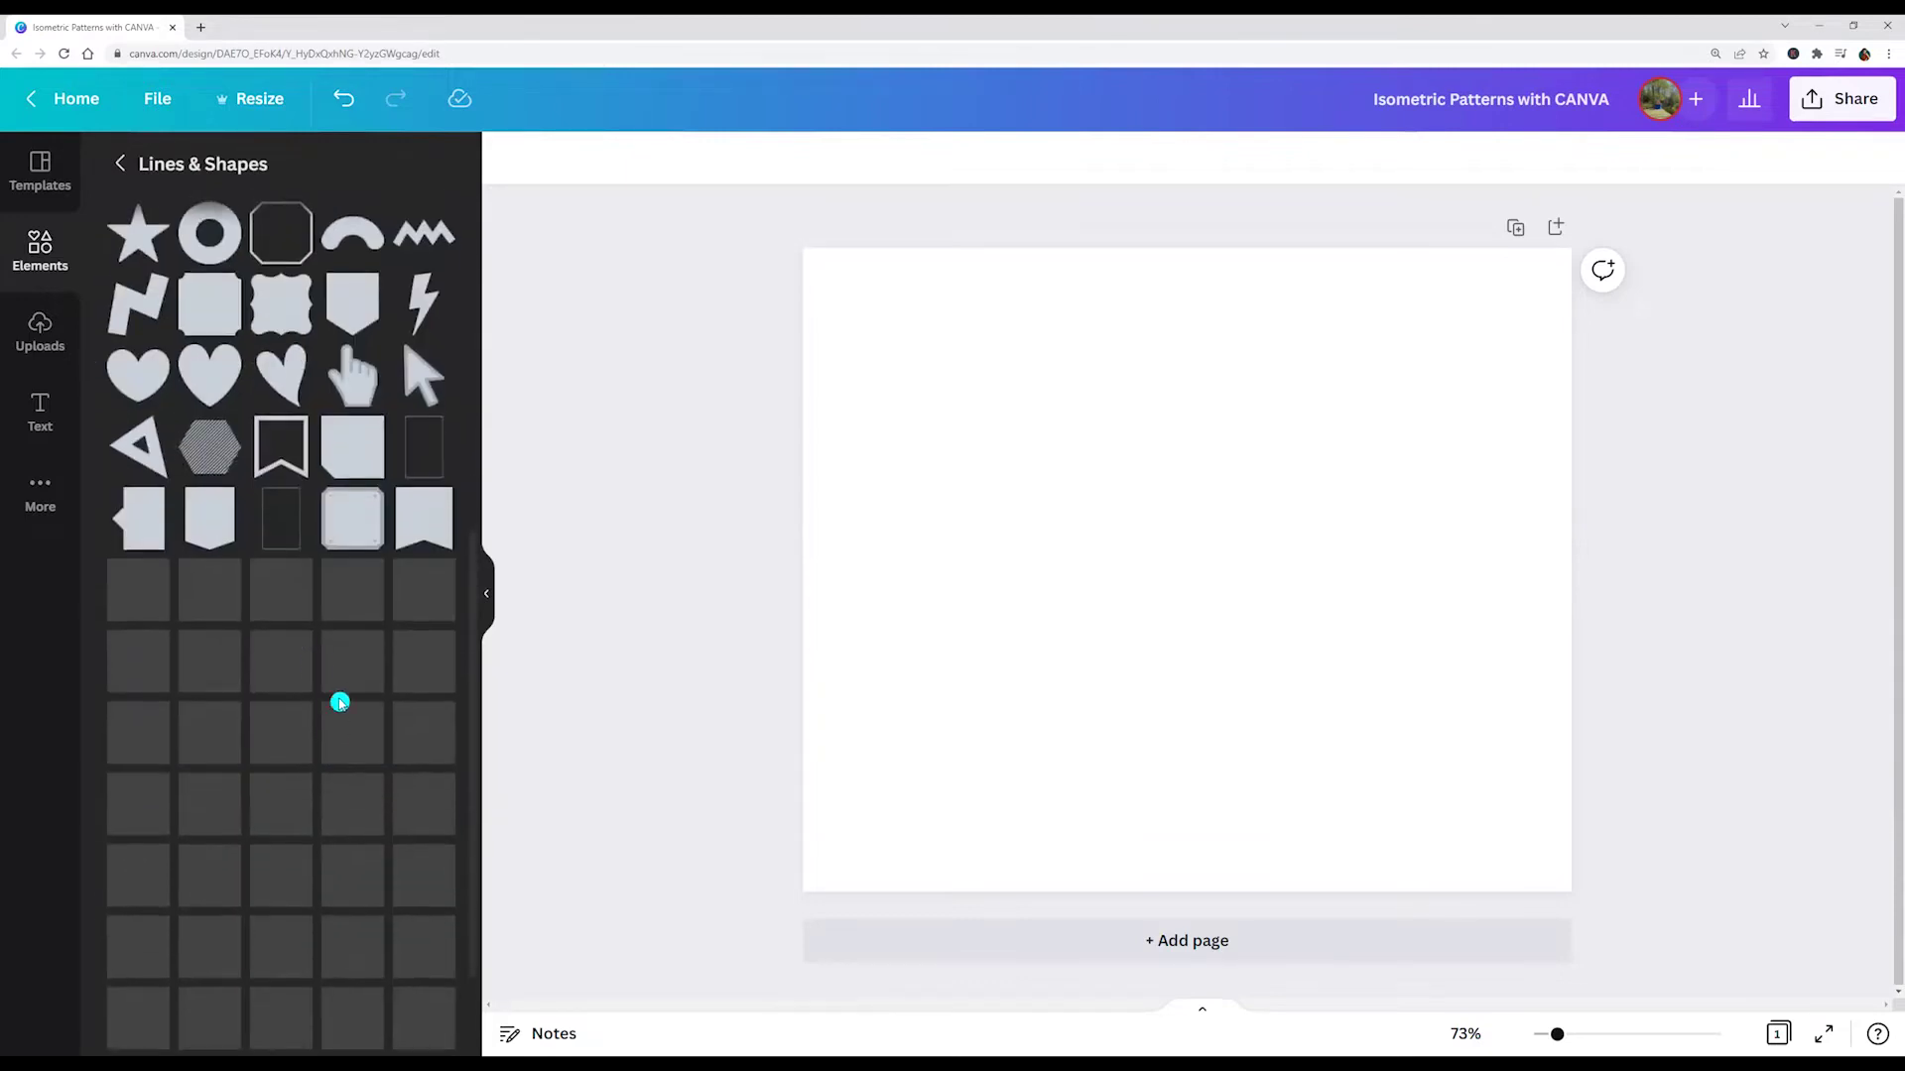
pyautogui.scroll(-2, 342, 654)
pyautogui.scroll(-1, 347, 587)
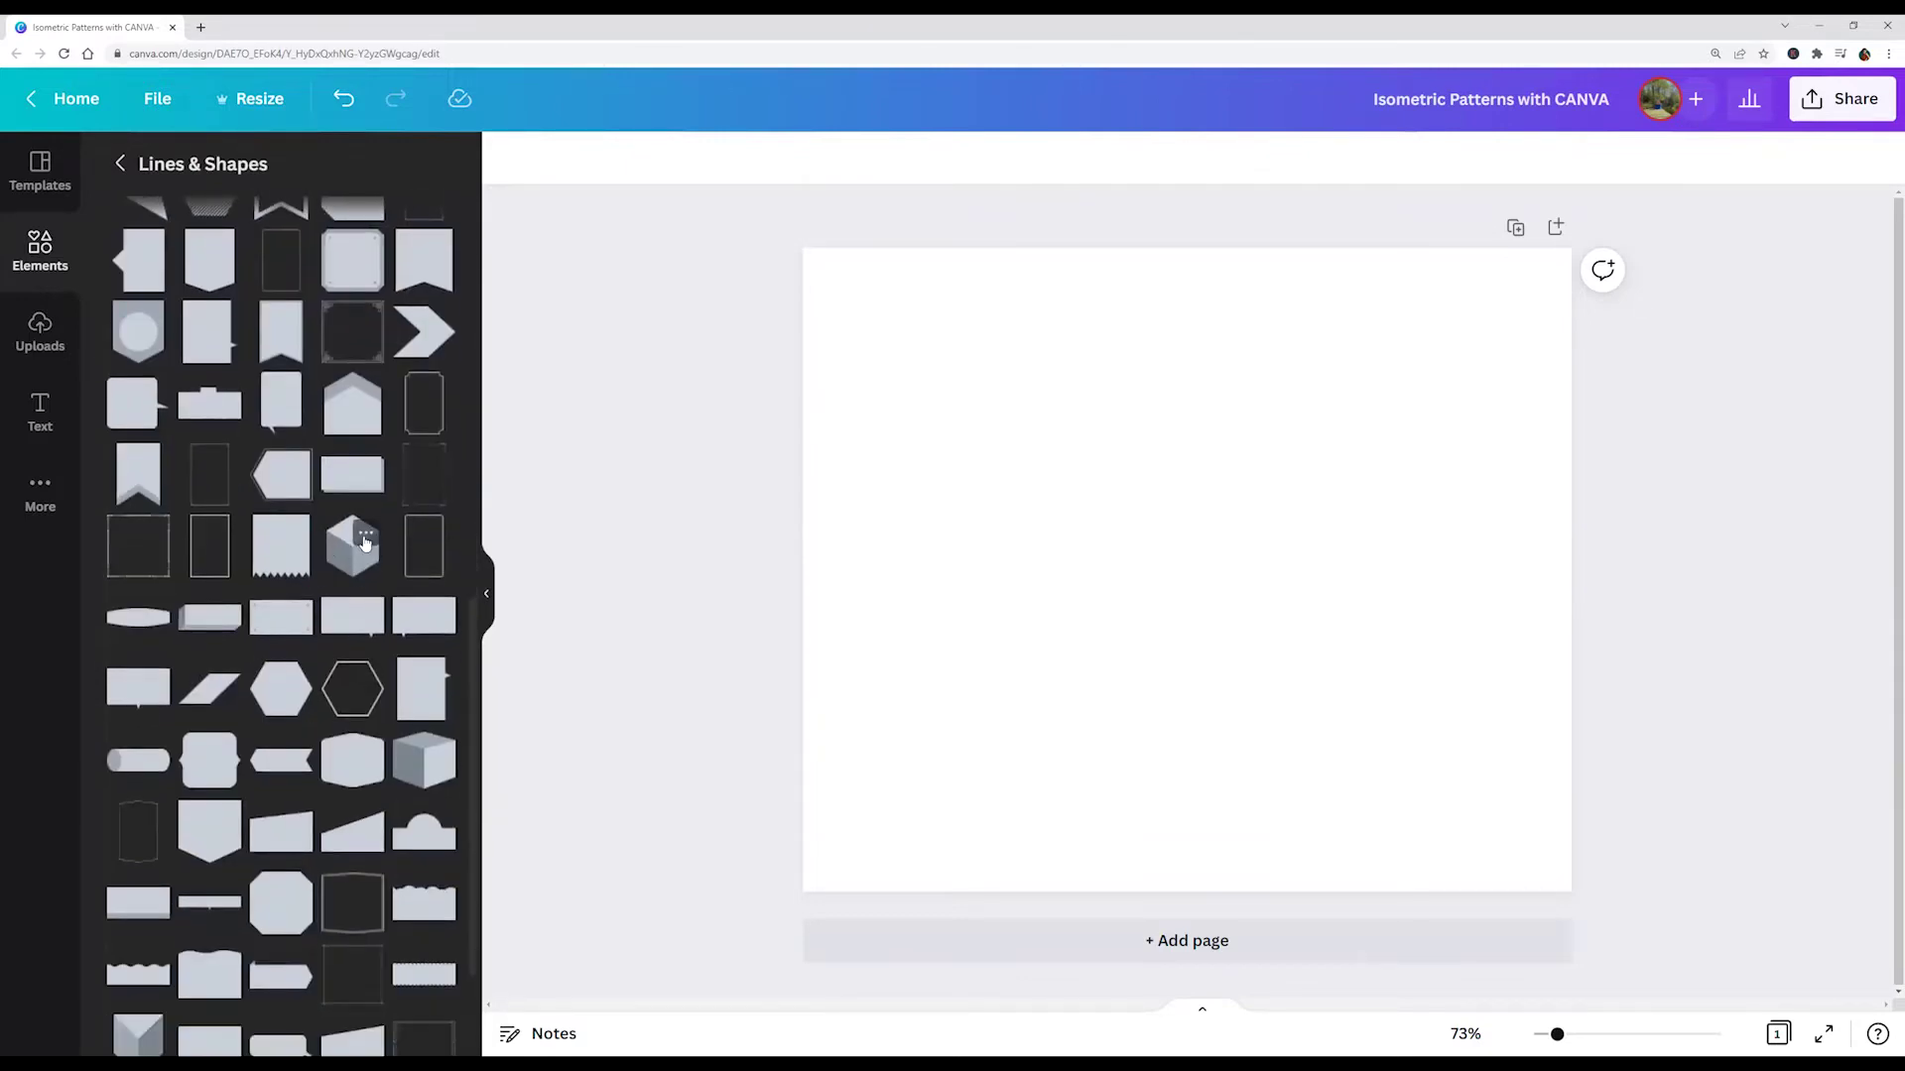
pyautogui.rightClick(366, 535)
# Add the cube shape, shrink it and place it in the page's top-left corner
pyautogui.click(354, 561)
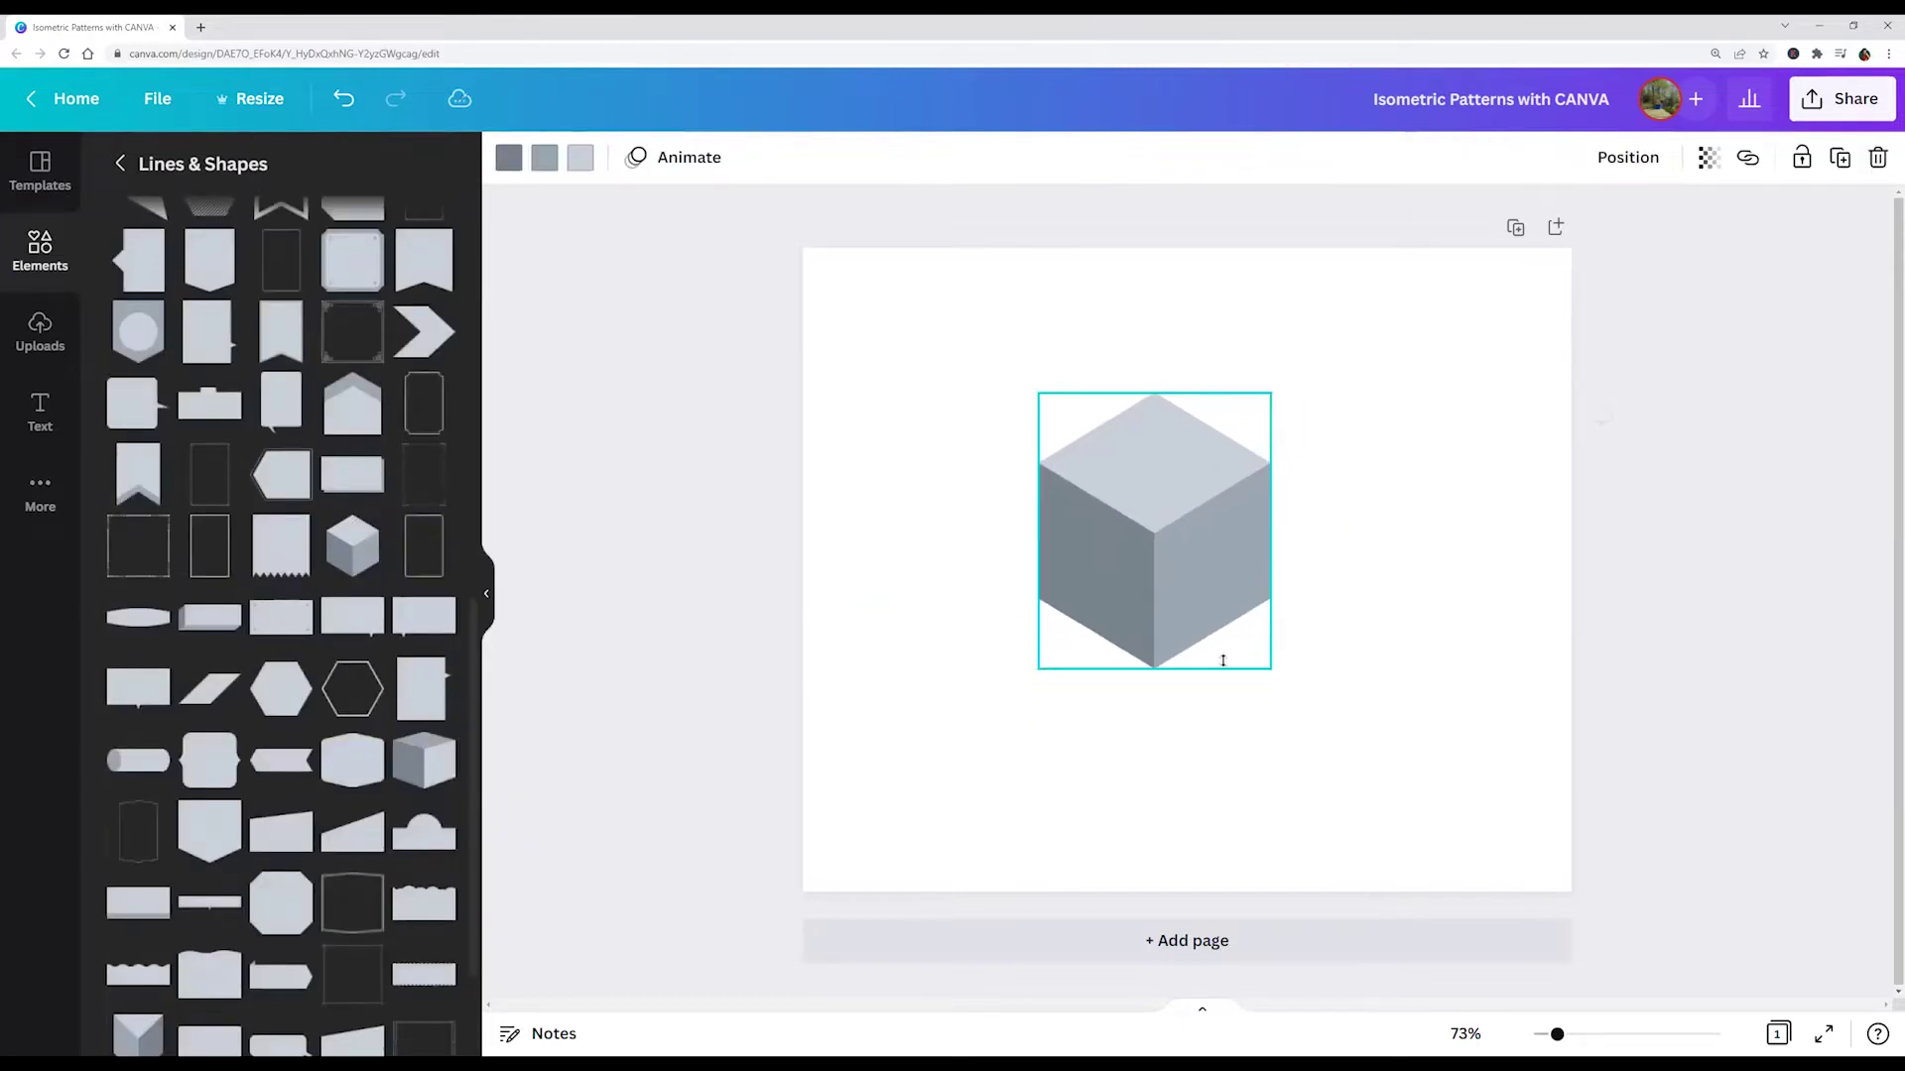
pyautogui.moveTo(1338, 756); pyautogui.dragTo(1200, 582)
pyautogui.moveTo(1135, 528); pyautogui.dragTo(907, 378)
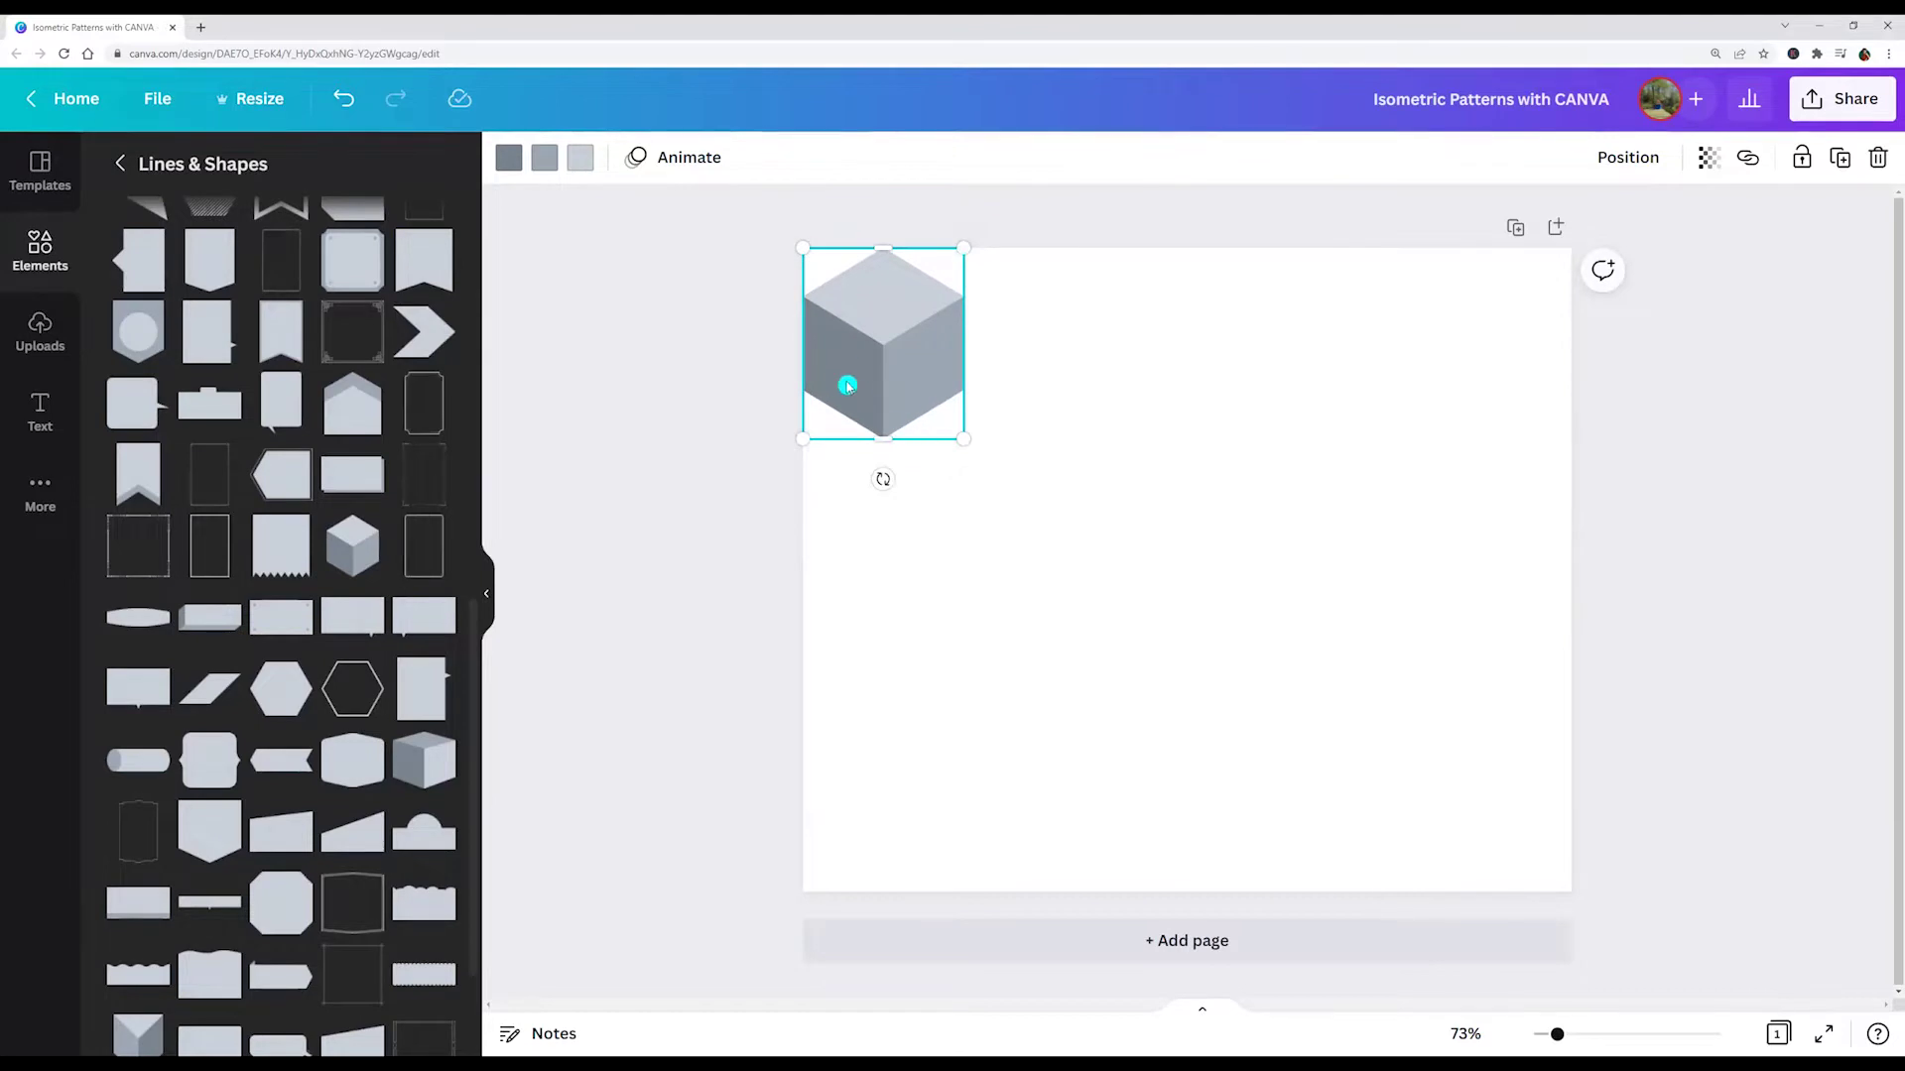
# Colour the cube's left, right and top faces dark, bright and light purple
pyautogui.click(508, 155)
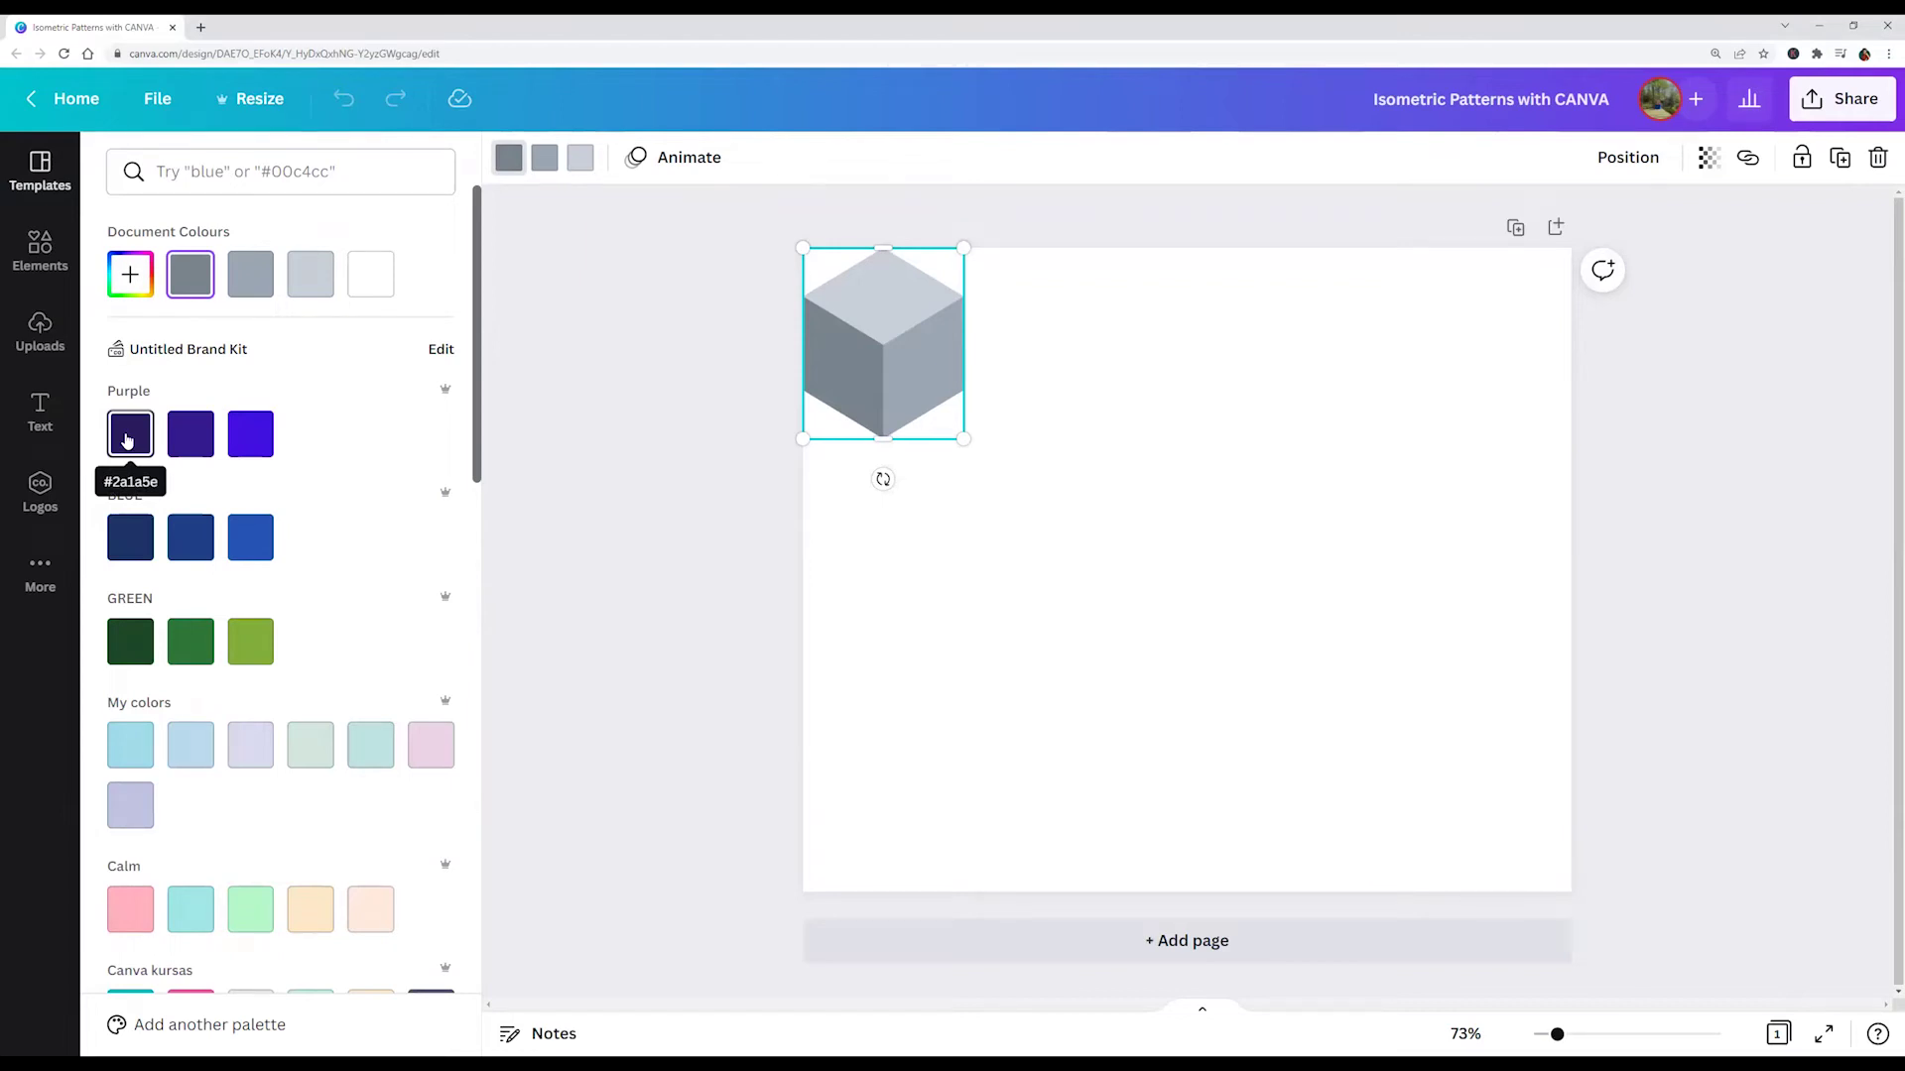
pyautogui.click(130, 435)
pyautogui.click(251, 434)
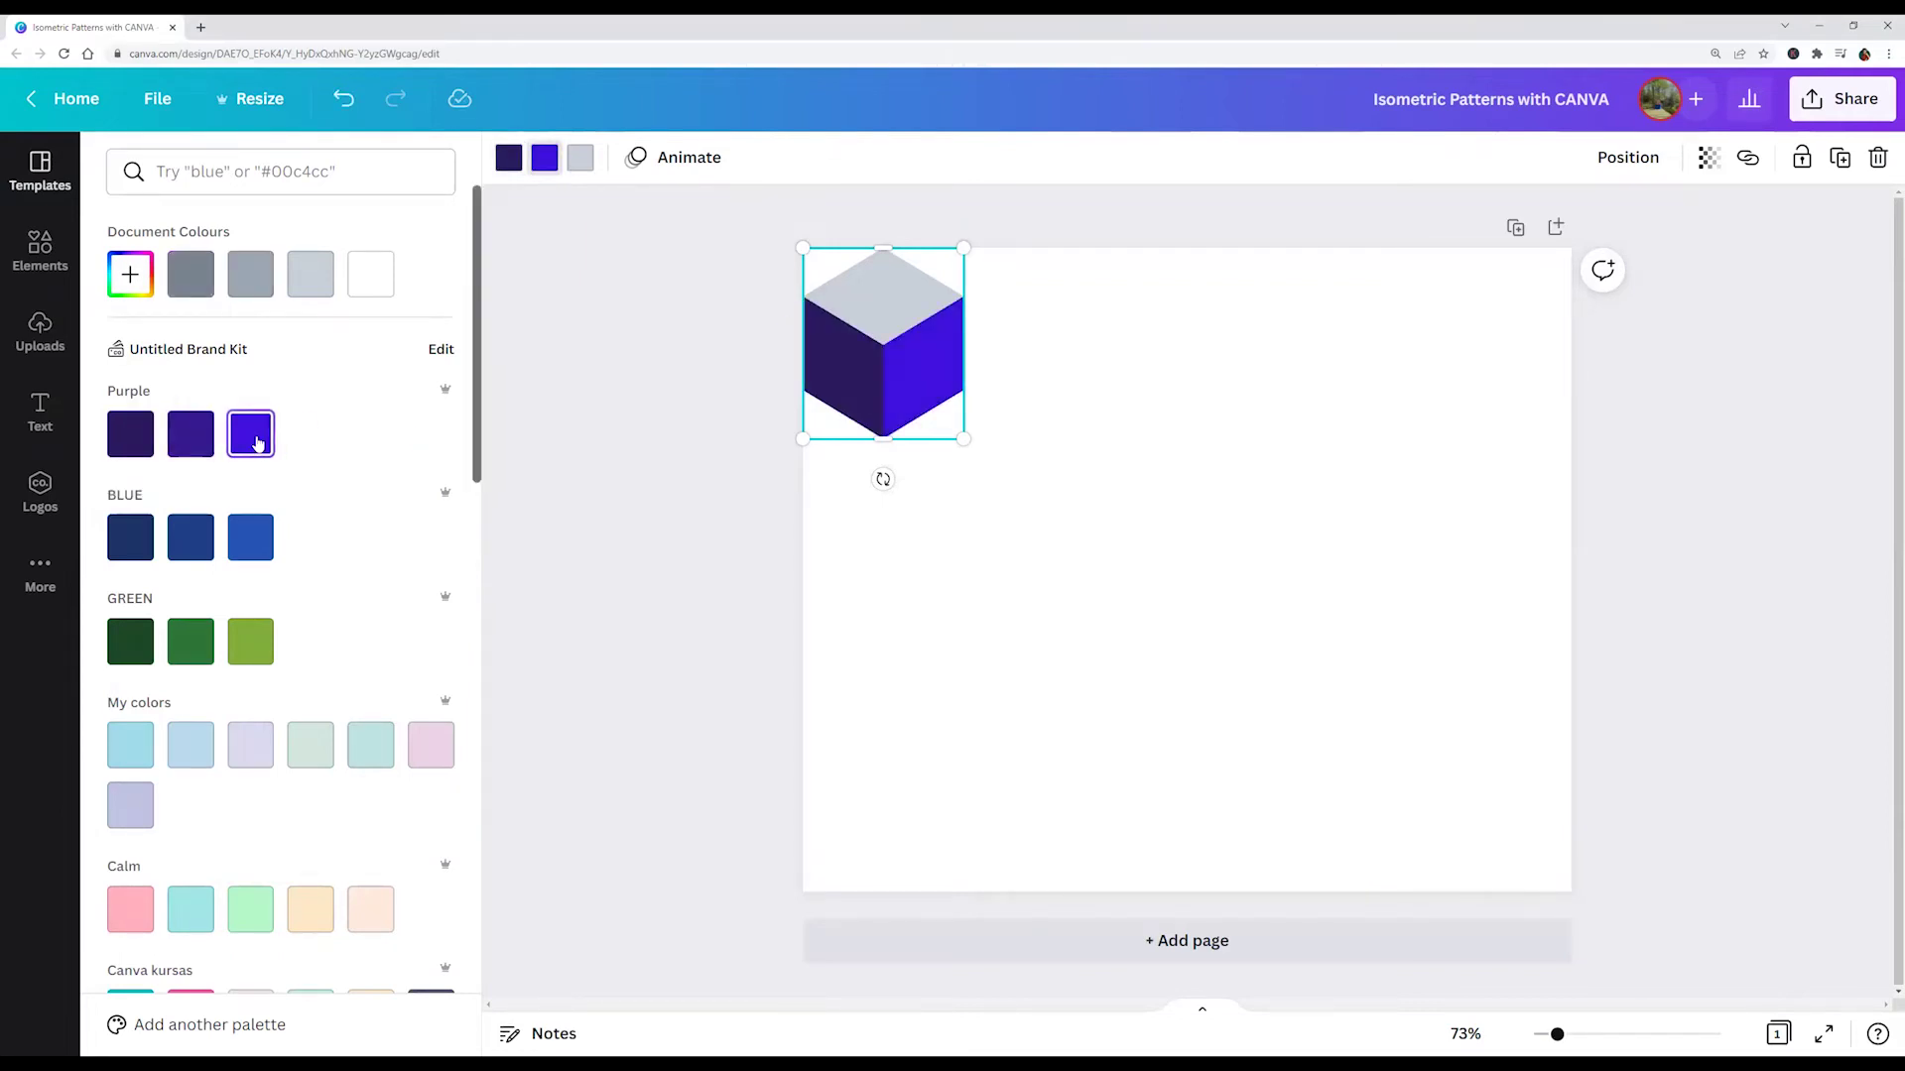
pyautogui.click(578, 157)
pyautogui.click(250, 435)
pyautogui.click(130, 275)
pyautogui.click(265, 331)
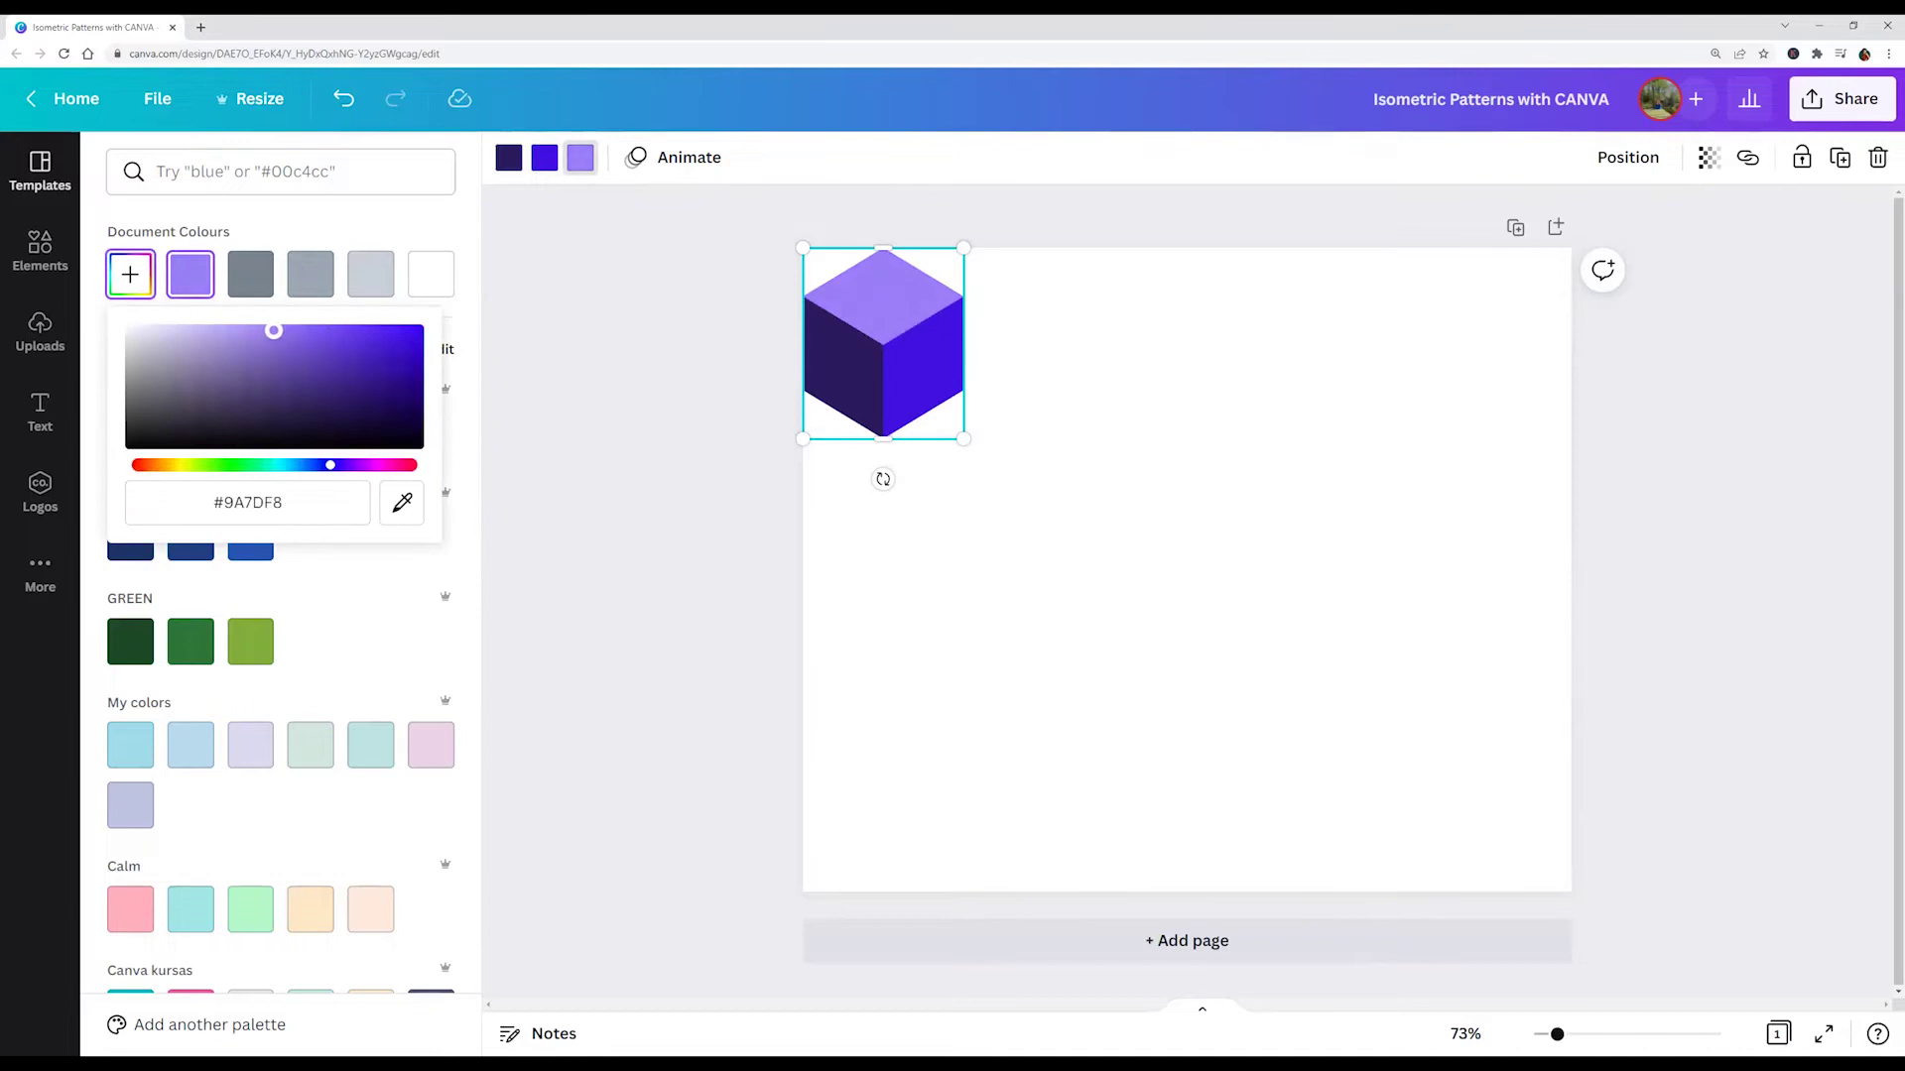
pyautogui.click(966, 552)
pyautogui.click(951, 415)
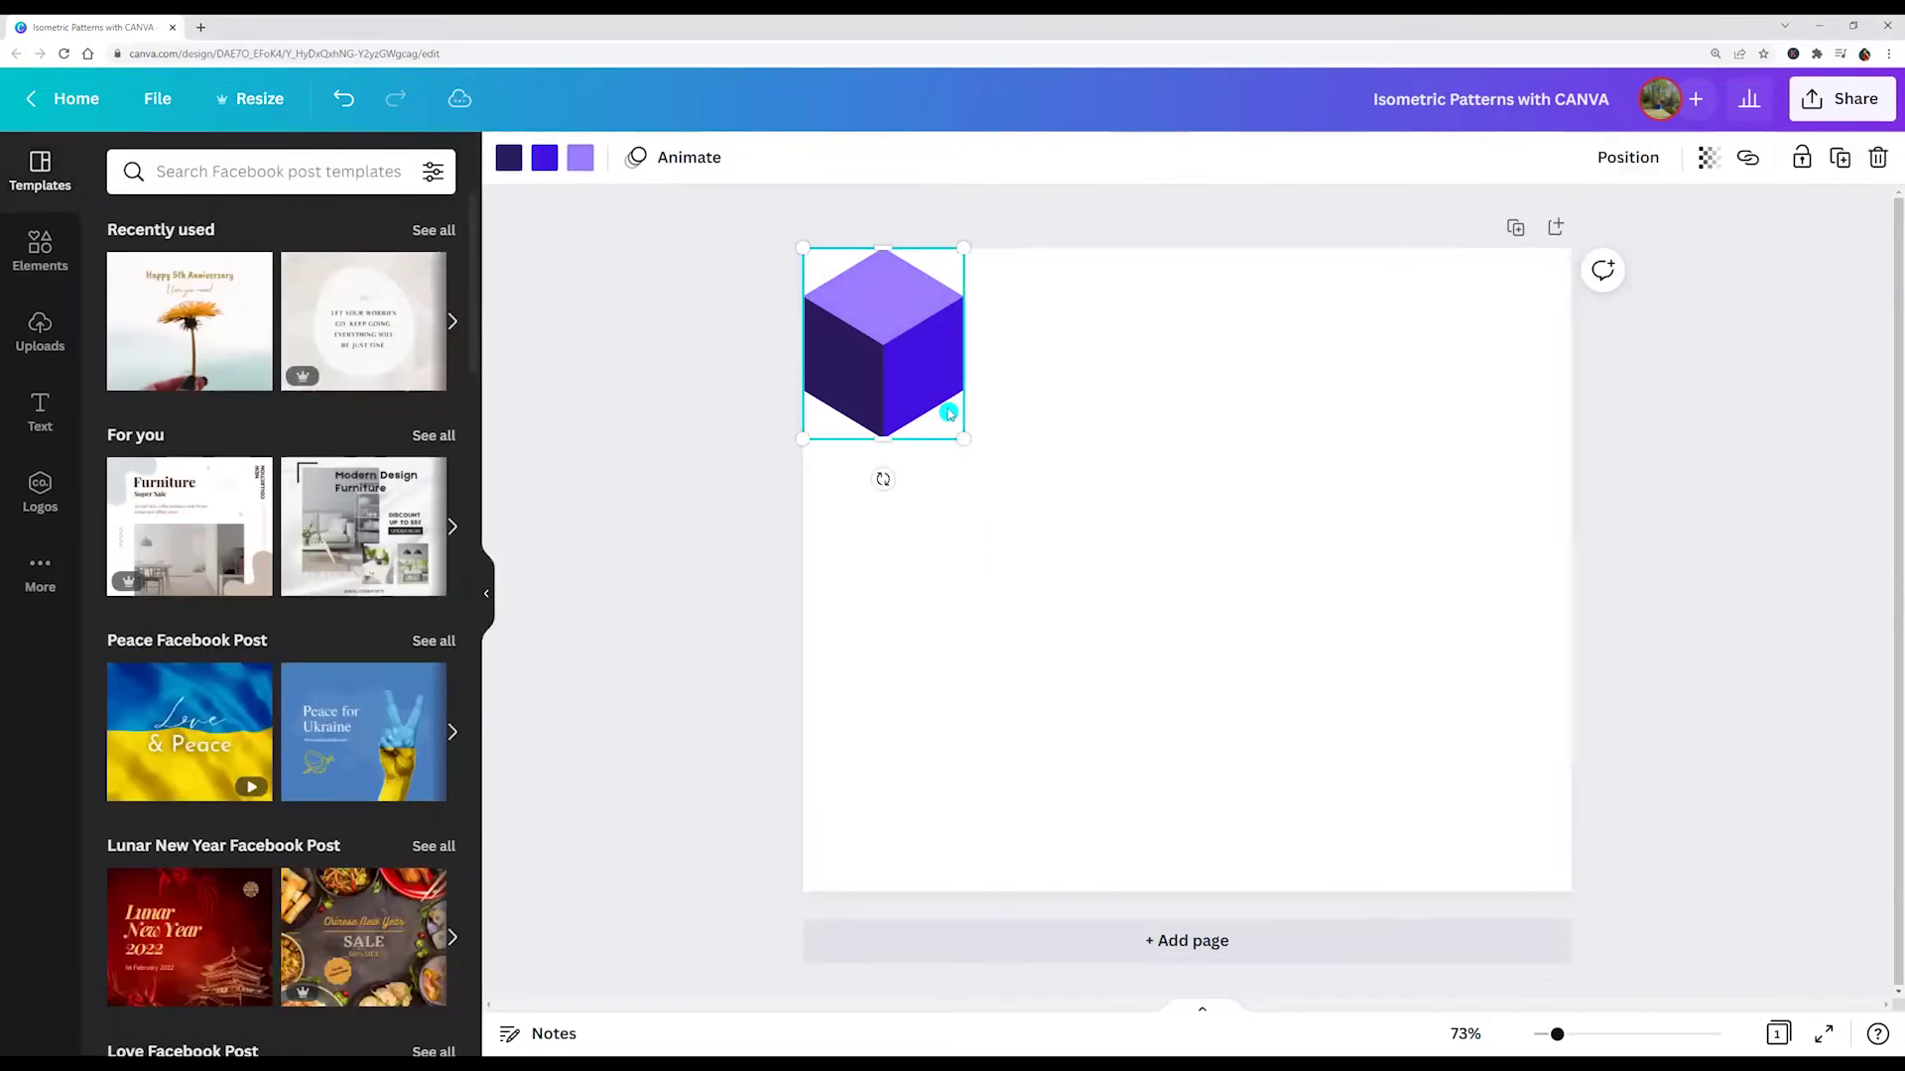
# Shrink the cube further in the top-left corner and duplicate it into a full row
pyautogui.moveTo(966, 443); pyautogui.dragTo(911, 379)
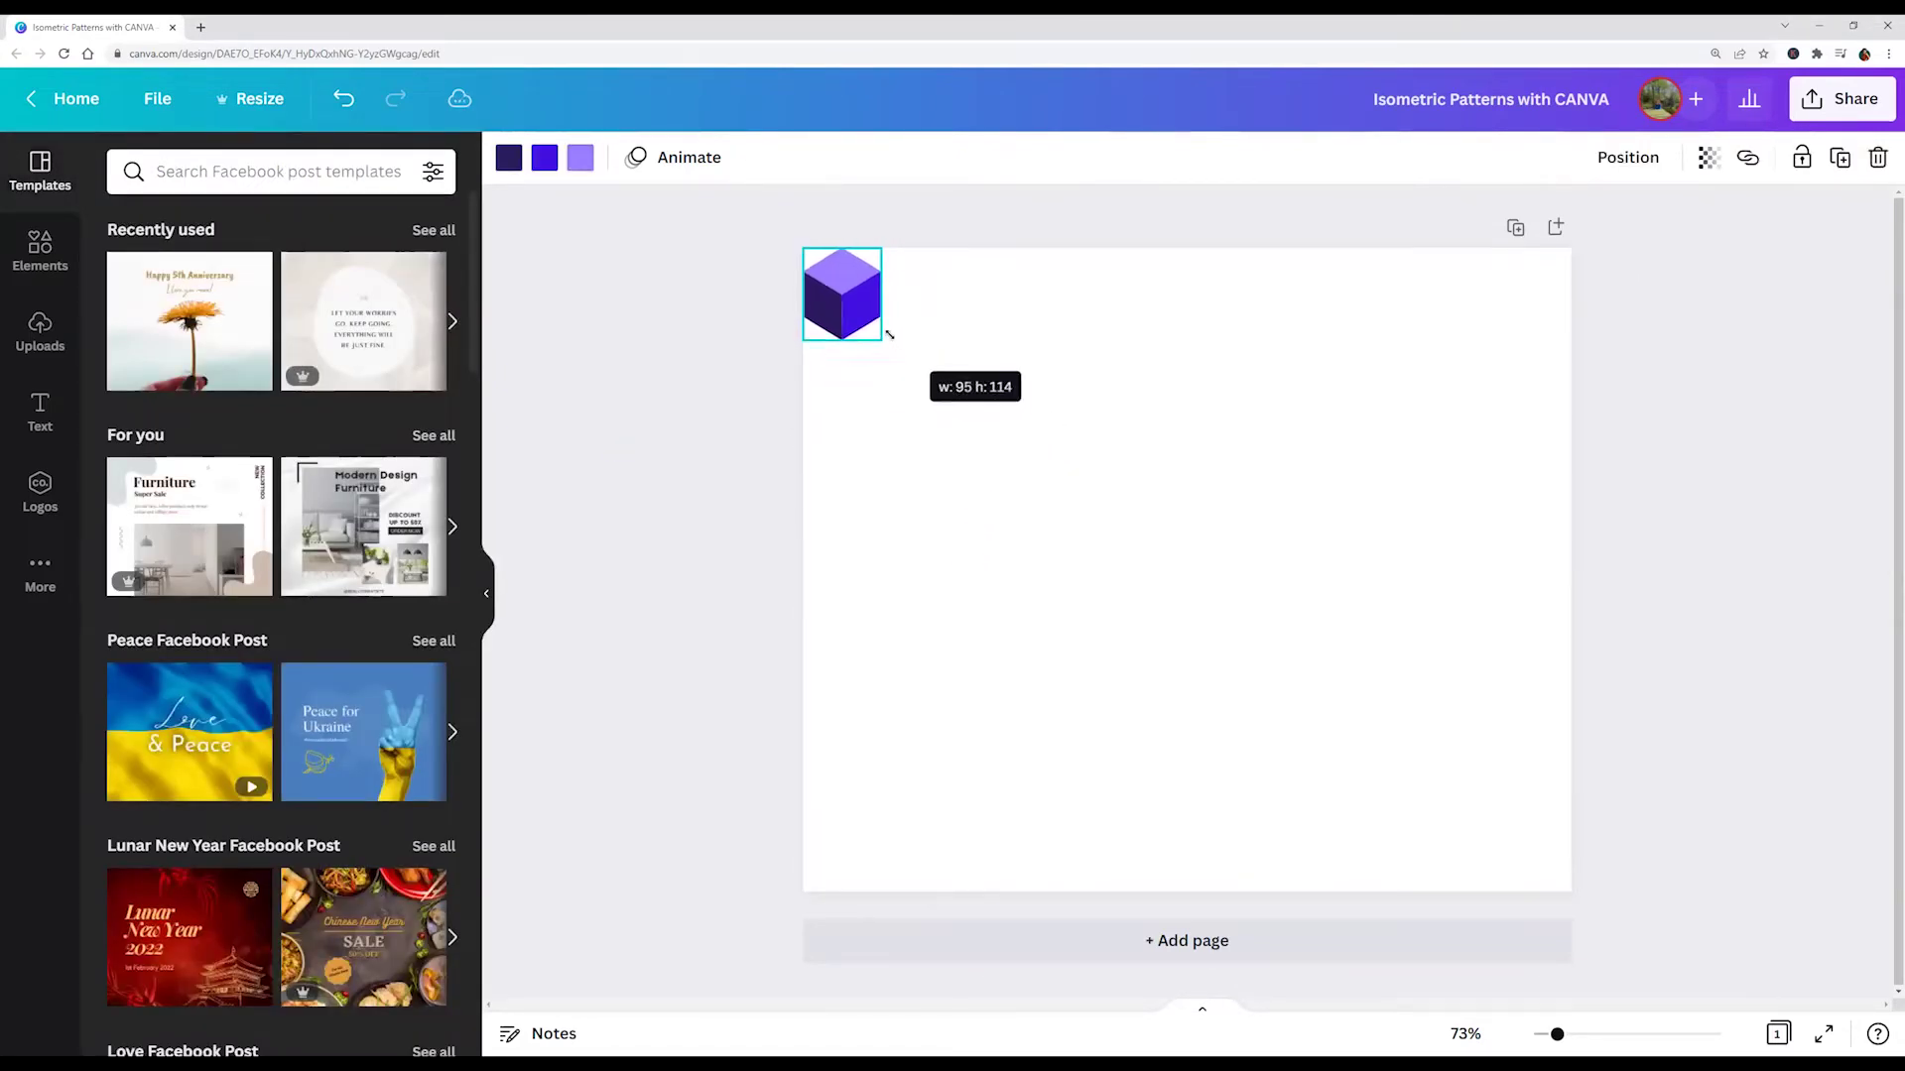
pyautogui.moveTo(860, 316)
pyautogui.mouseDown()
pyautogui.moveTo(874, 346)
pyautogui.moveTo(885, 327)
pyautogui.mouseUp()
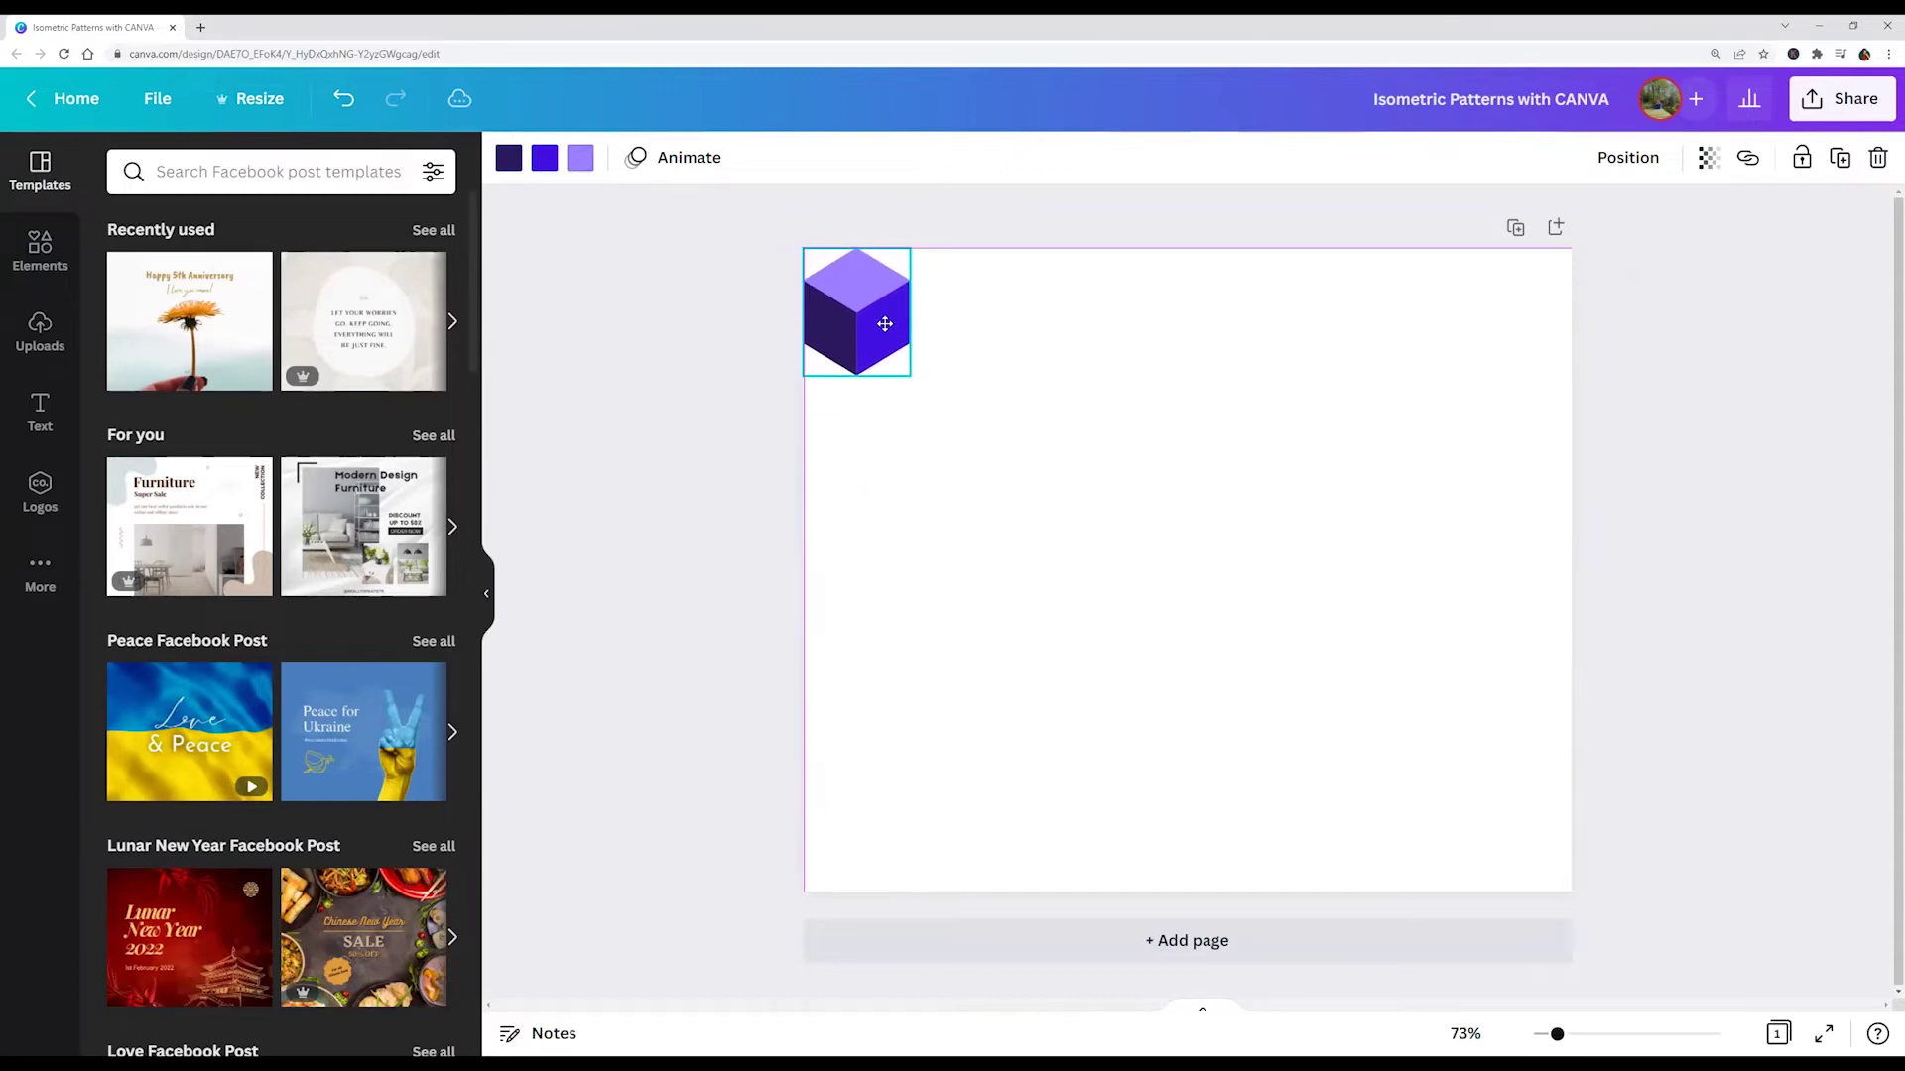
pyautogui.click(1840, 157)
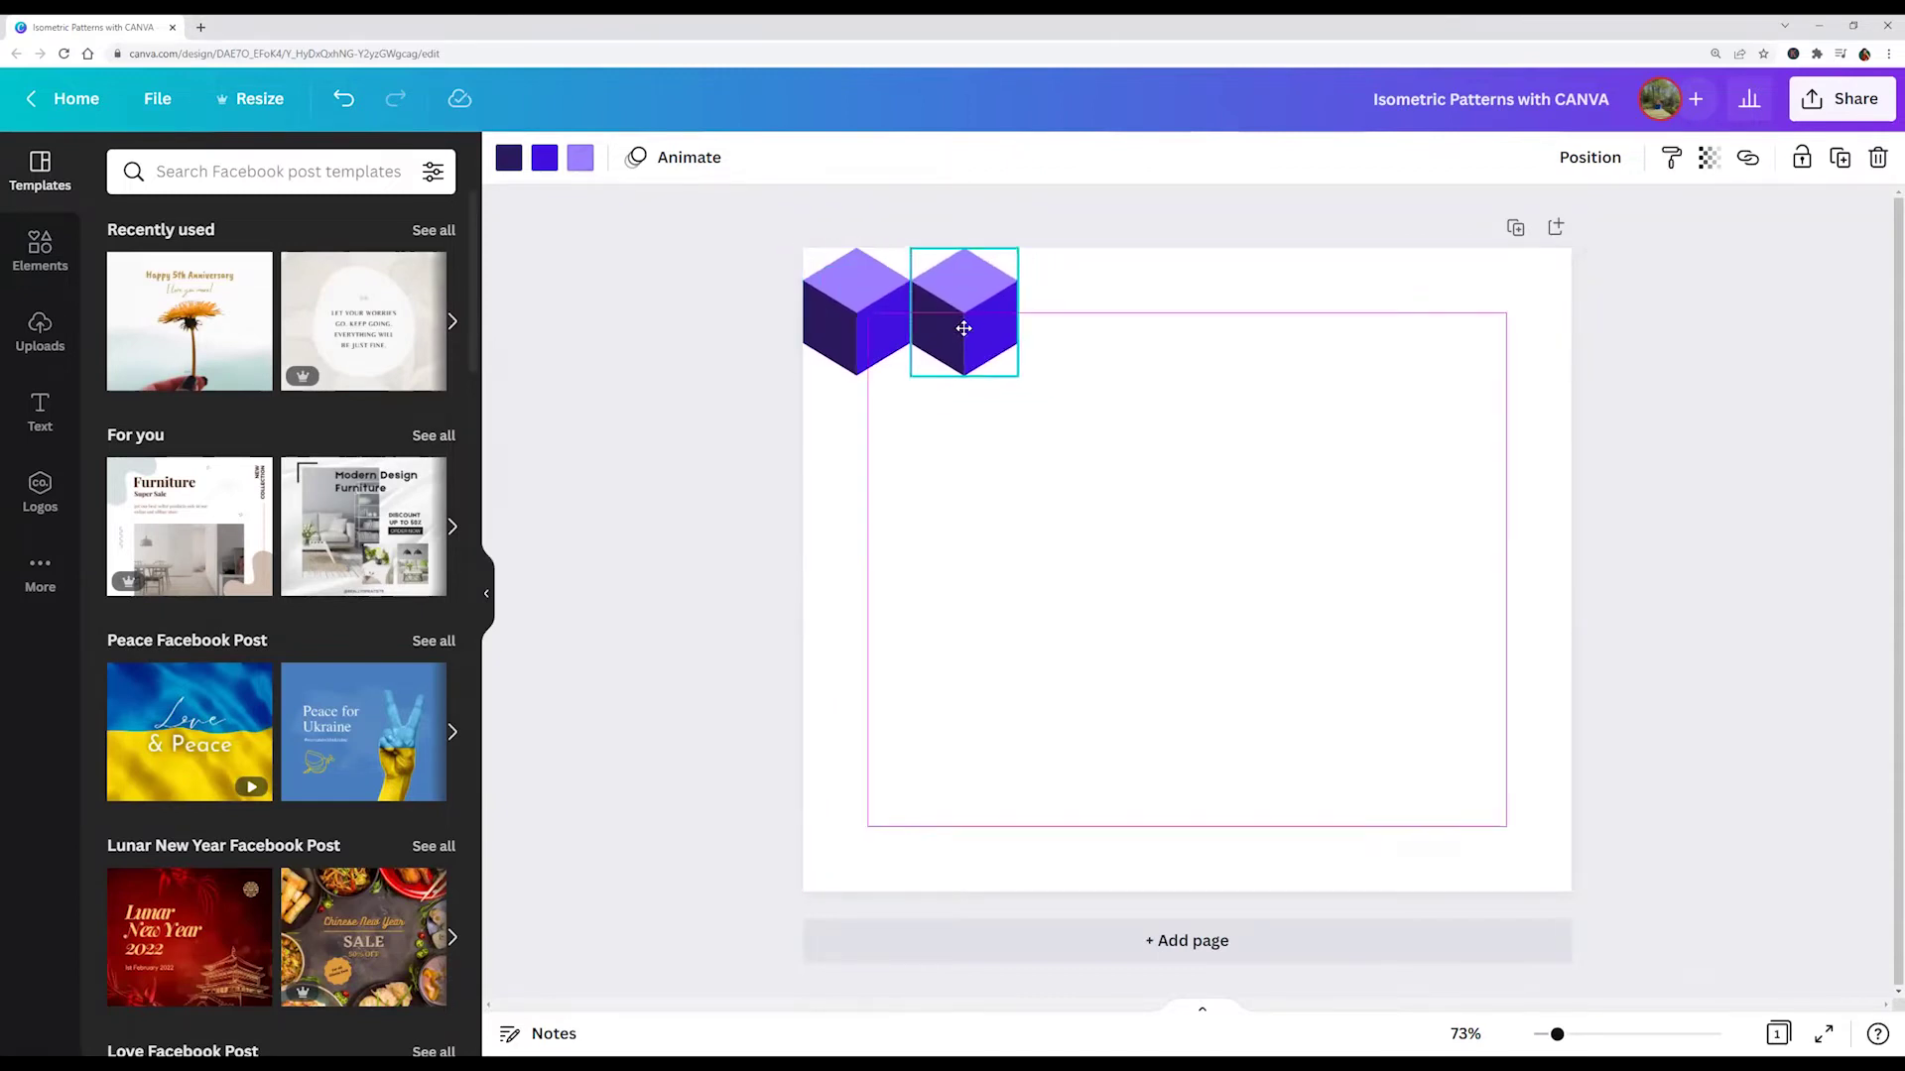
pyautogui.click(1840, 159)
pyautogui.click(1842, 157)
pyautogui.click(1841, 157)
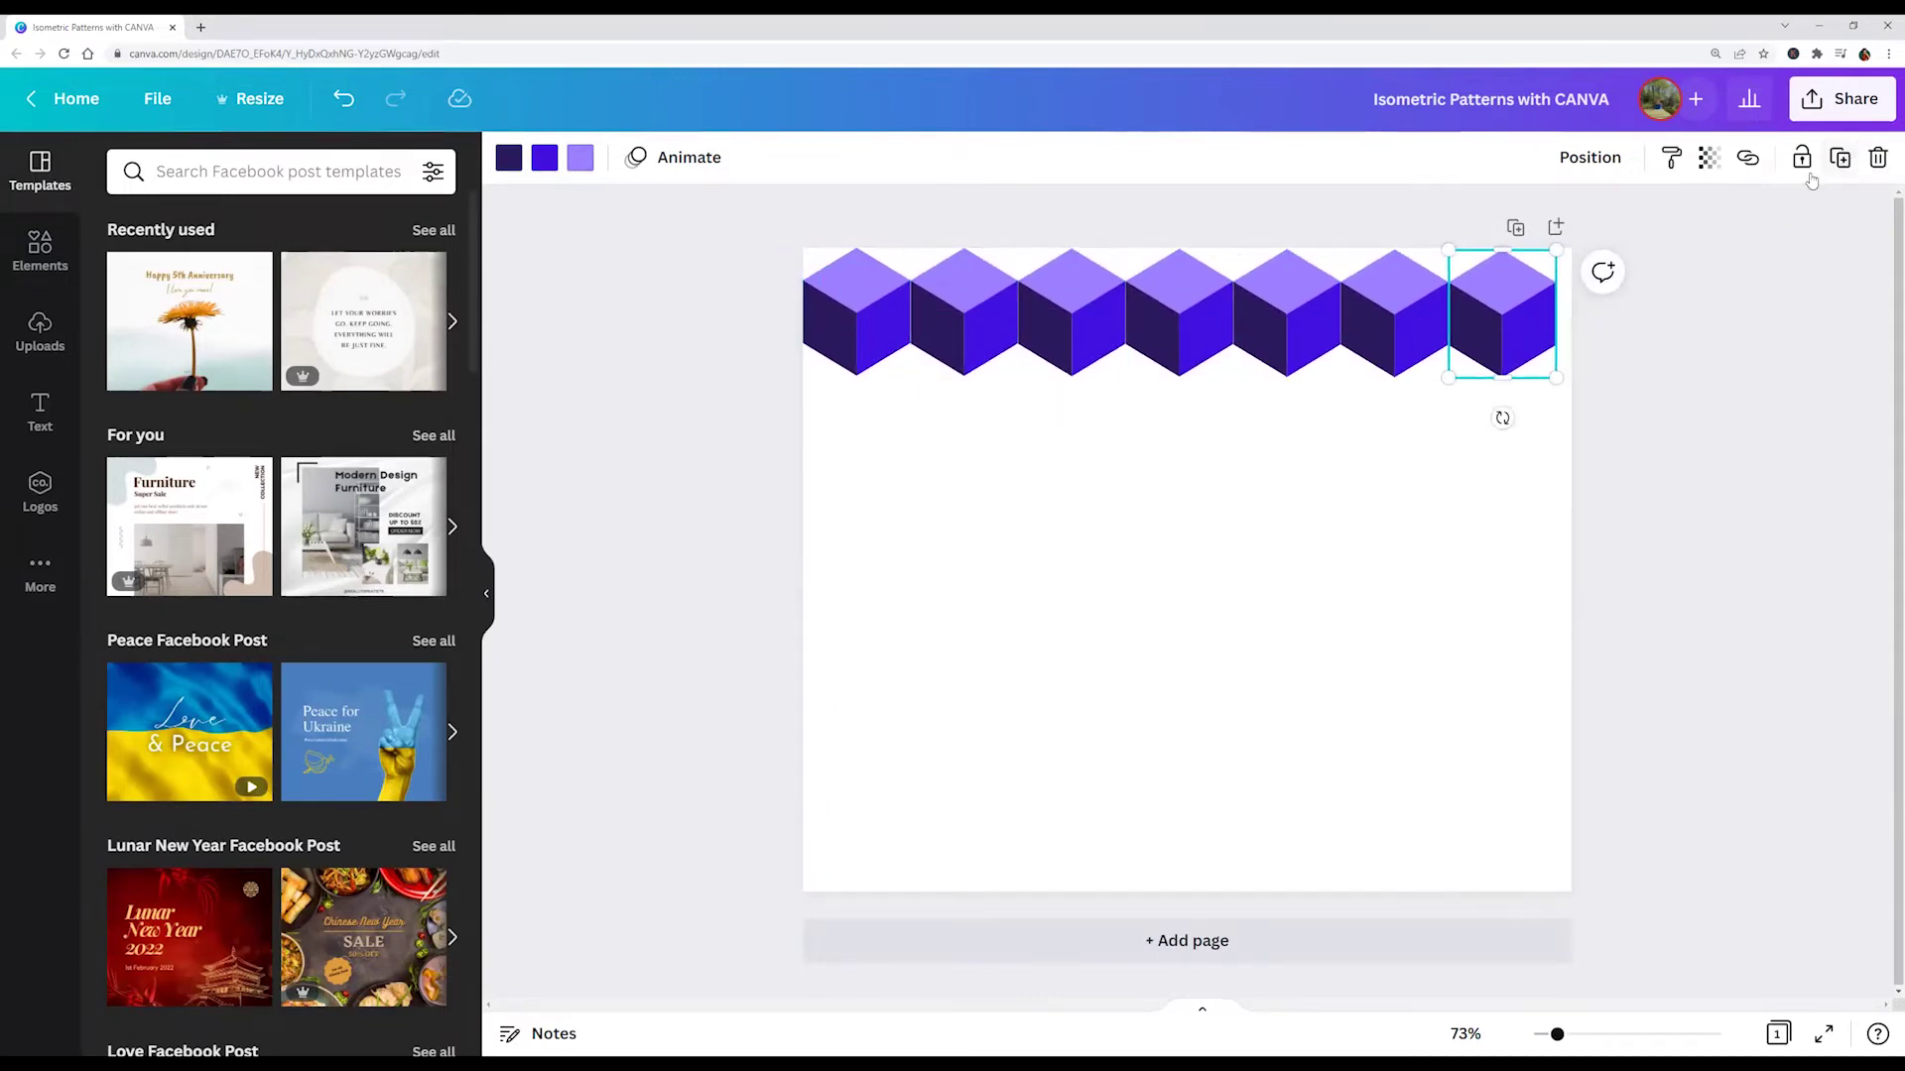
pyautogui.moveTo(649, 230)
pyautogui.mouseDown()
pyautogui.moveTo(1594, 406)
pyautogui.moveTo(1567, 383)
pyautogui.mouseUp()
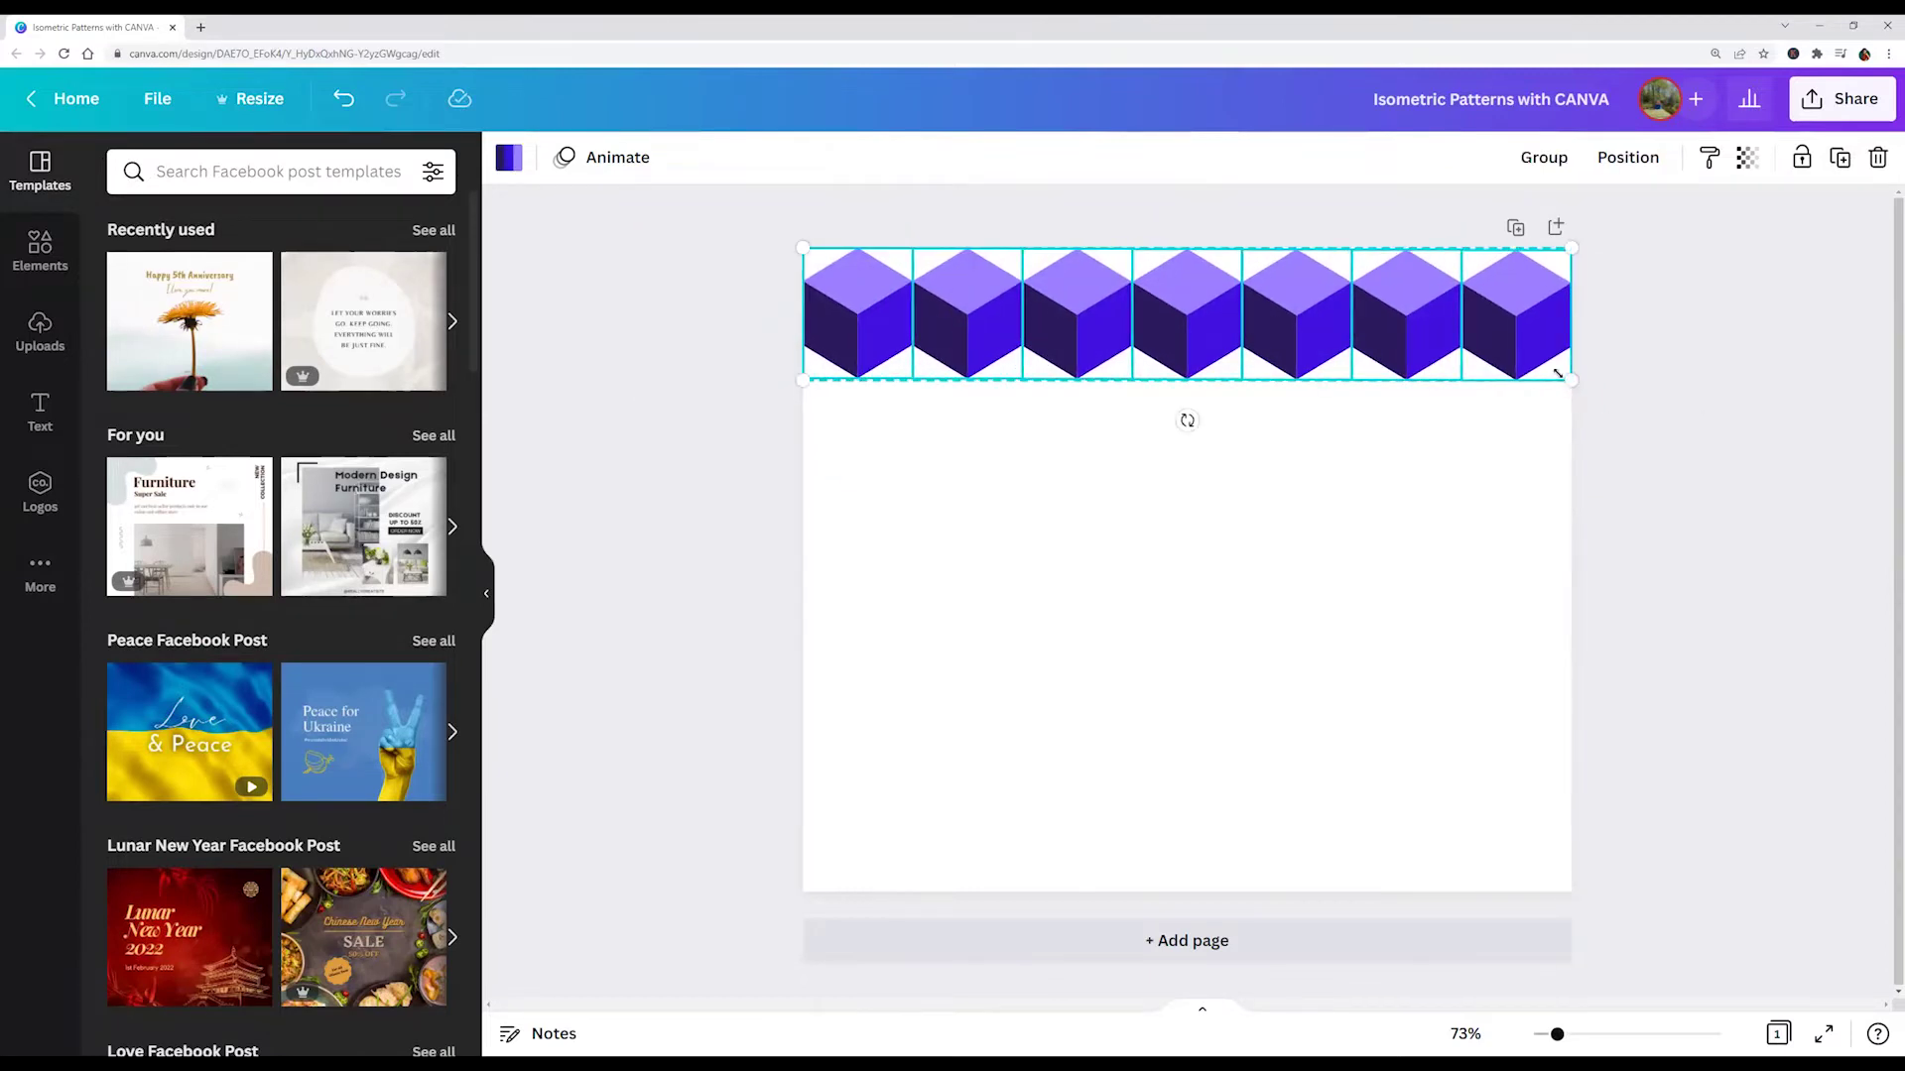
# Duplicate the row three times, interlocking each copy below, down to the page bottom
pyautogui.click(1841, 158)
pyautogui.moveTo(1328, 383)
pyautogui.mouseDown()
pyautogui.moveTo(1258, 444)
pyautogui.moveTo(1348, 548)
pyautogui.mouseUp()
pyautogui.click(1840, 158)
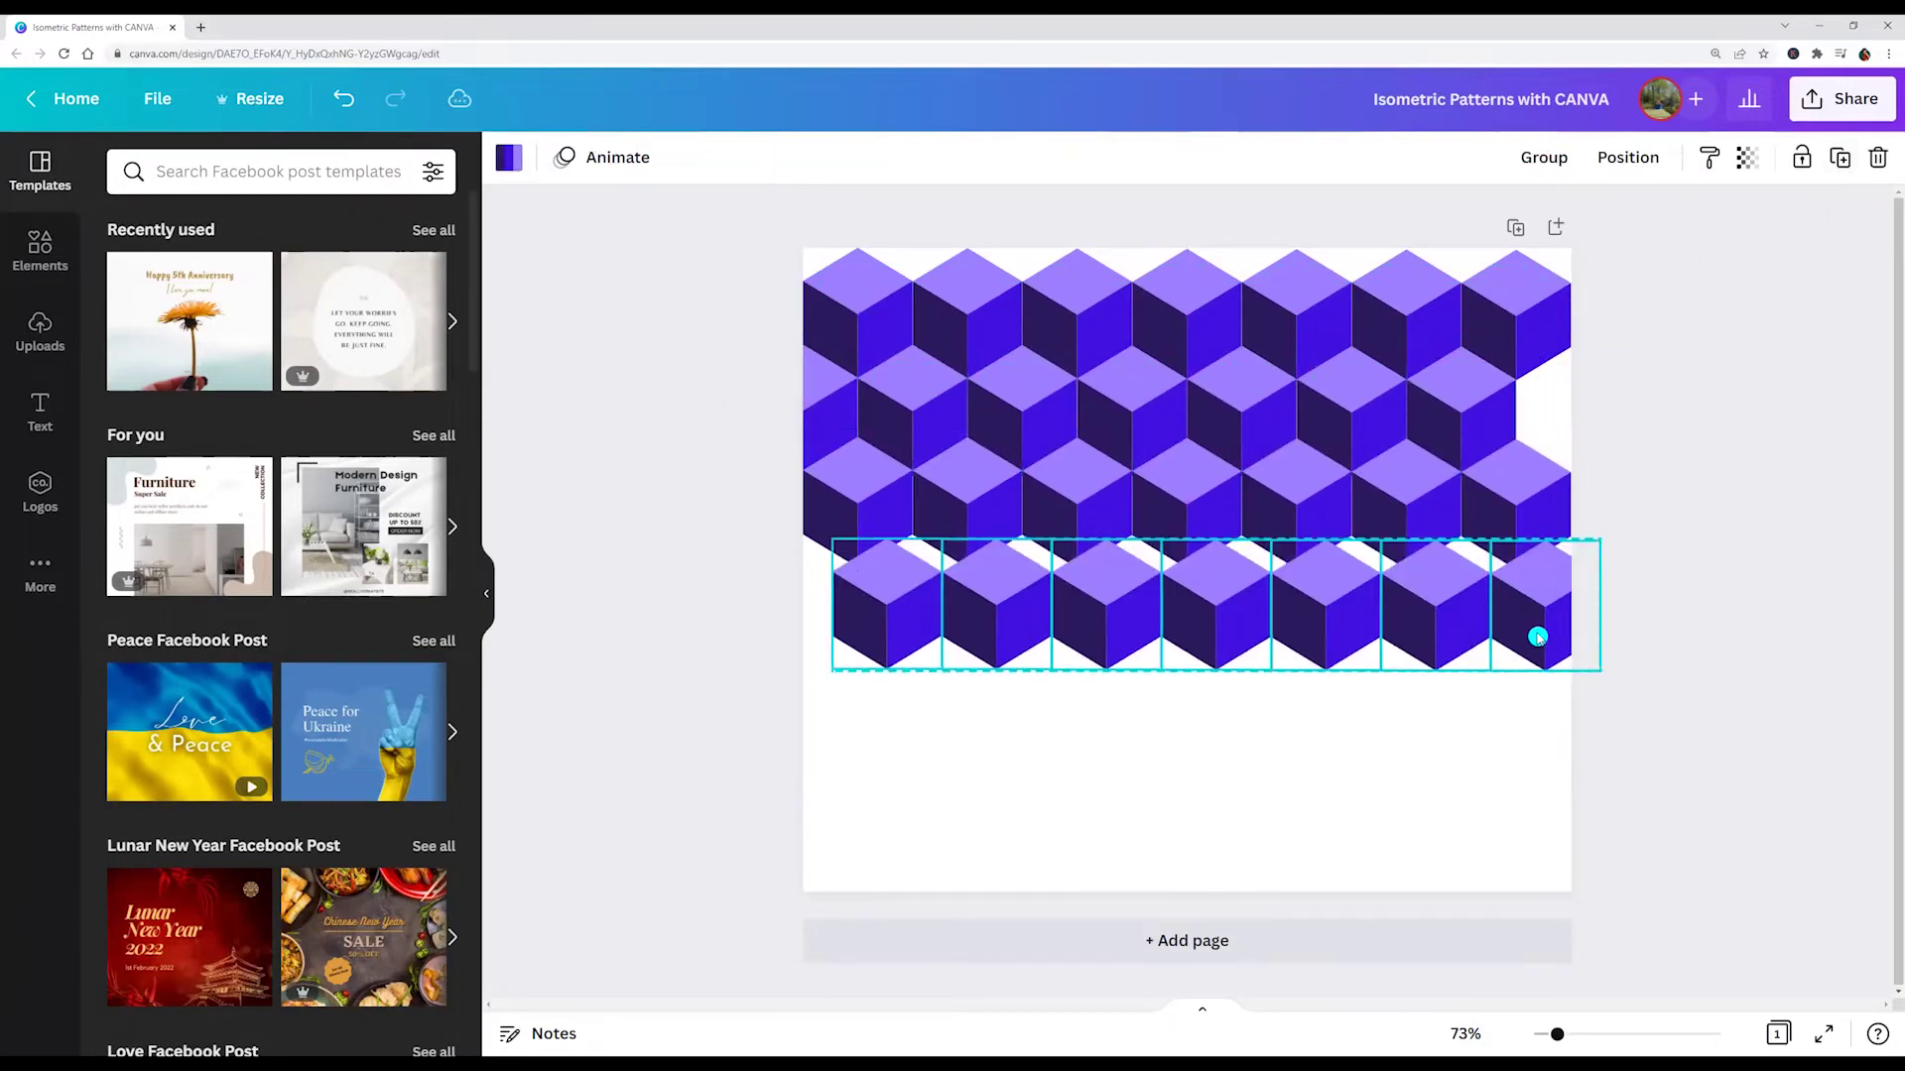
pyautogui.moveTo(1538, 638); pyautogui.dragTo(1508, 637)
pyautogui.click(1841, 157)
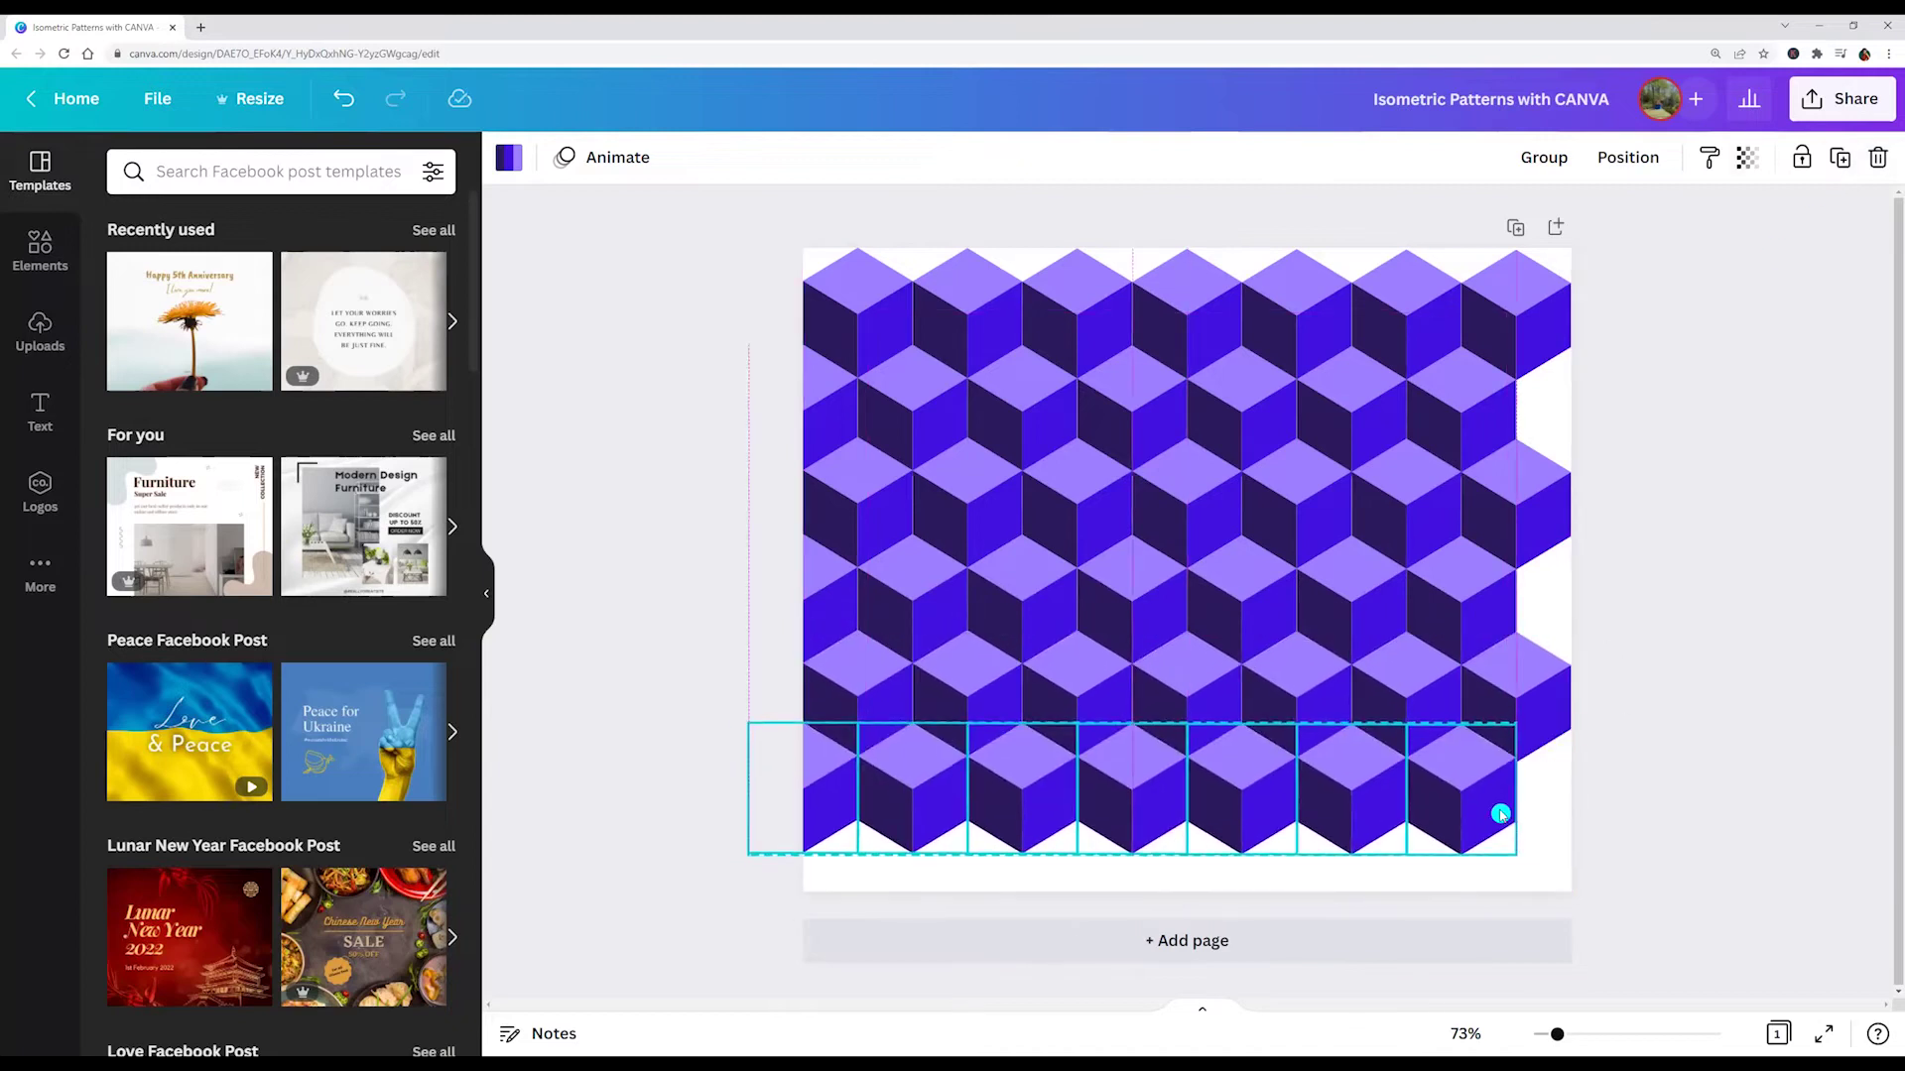
pyautogui.moveTo(1514, 731)
pyautogui.mouseDown()
pyautogui.moveTo(1523, 894)
pyautogui.moveTo(1628, 964)
pyautogui.mouseUp()
# Select all cube rows and enlarge the pattern past the page edges
pyautogui.hotkey('ctrl', 'a')
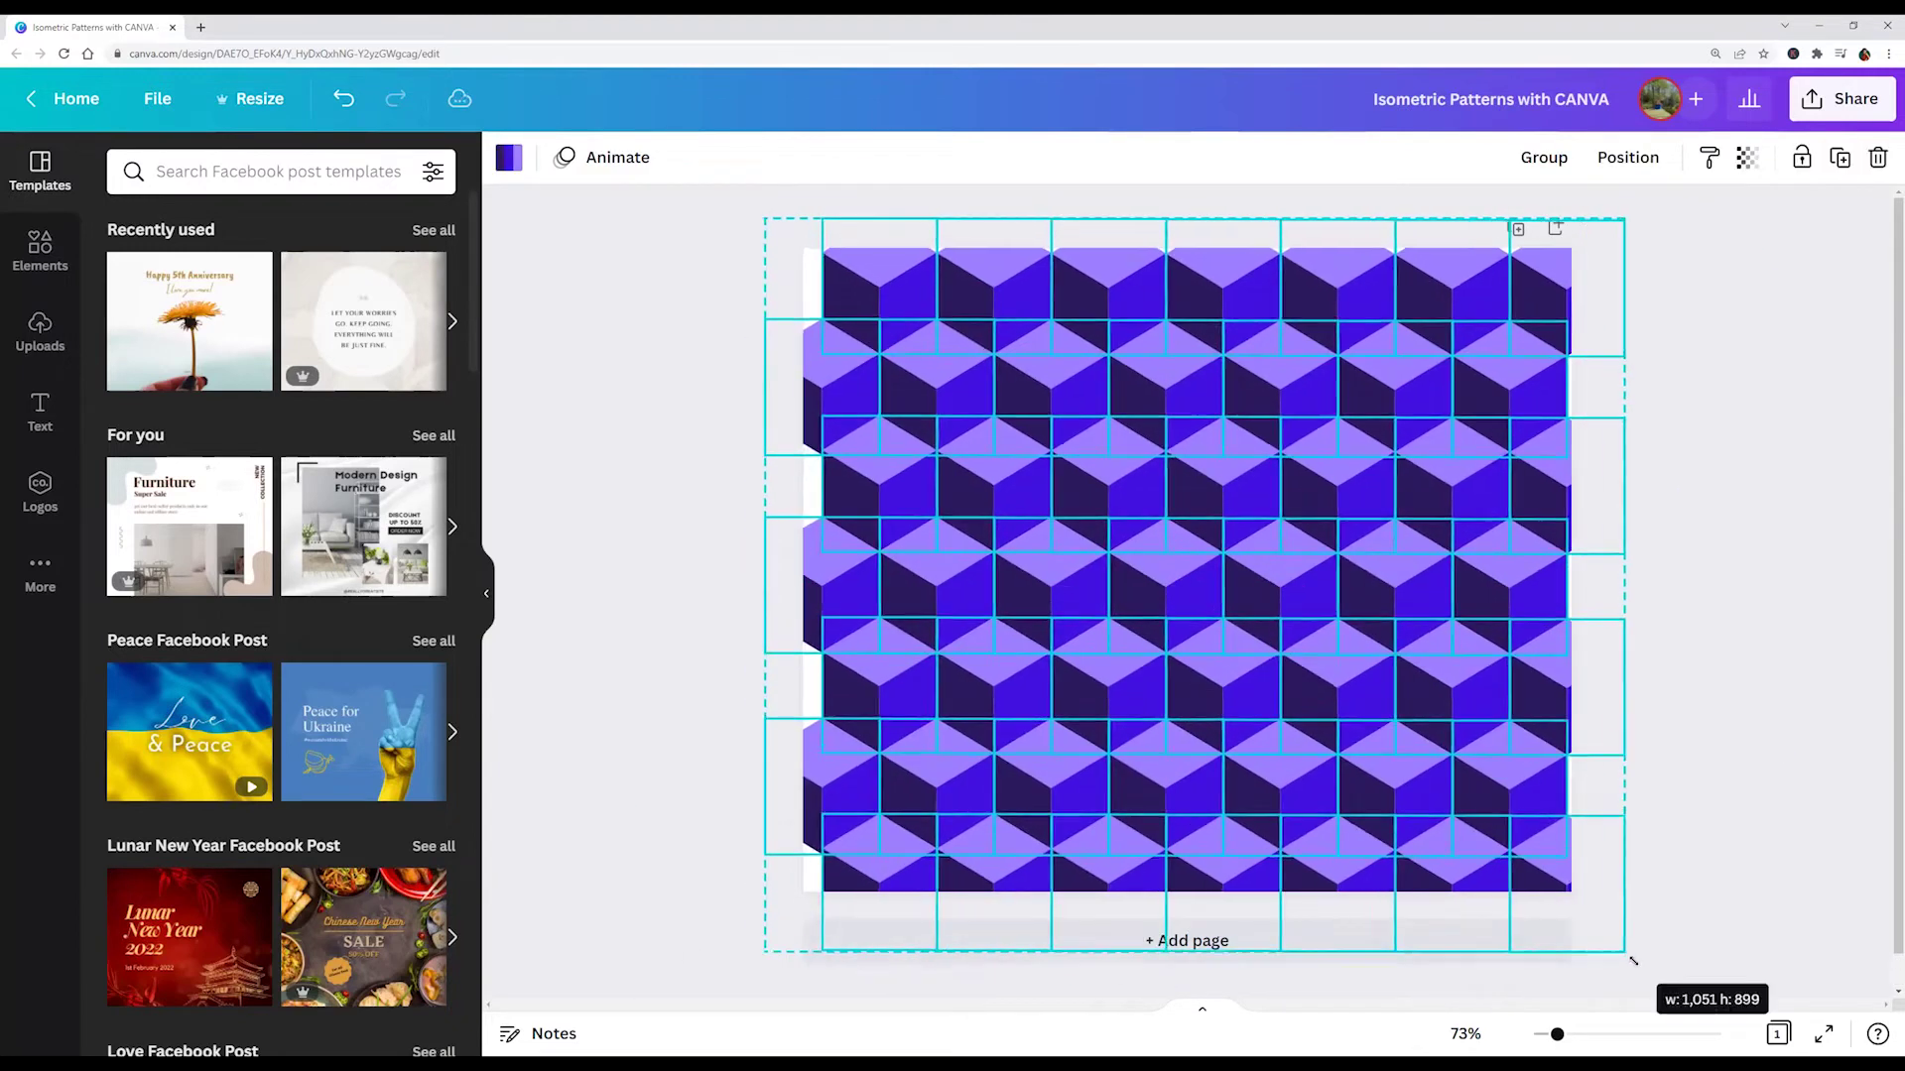
pyautogui.moveTo(750, 236); pyautogui.dragTo(744, 203)
pyautogui.click(646, 375)
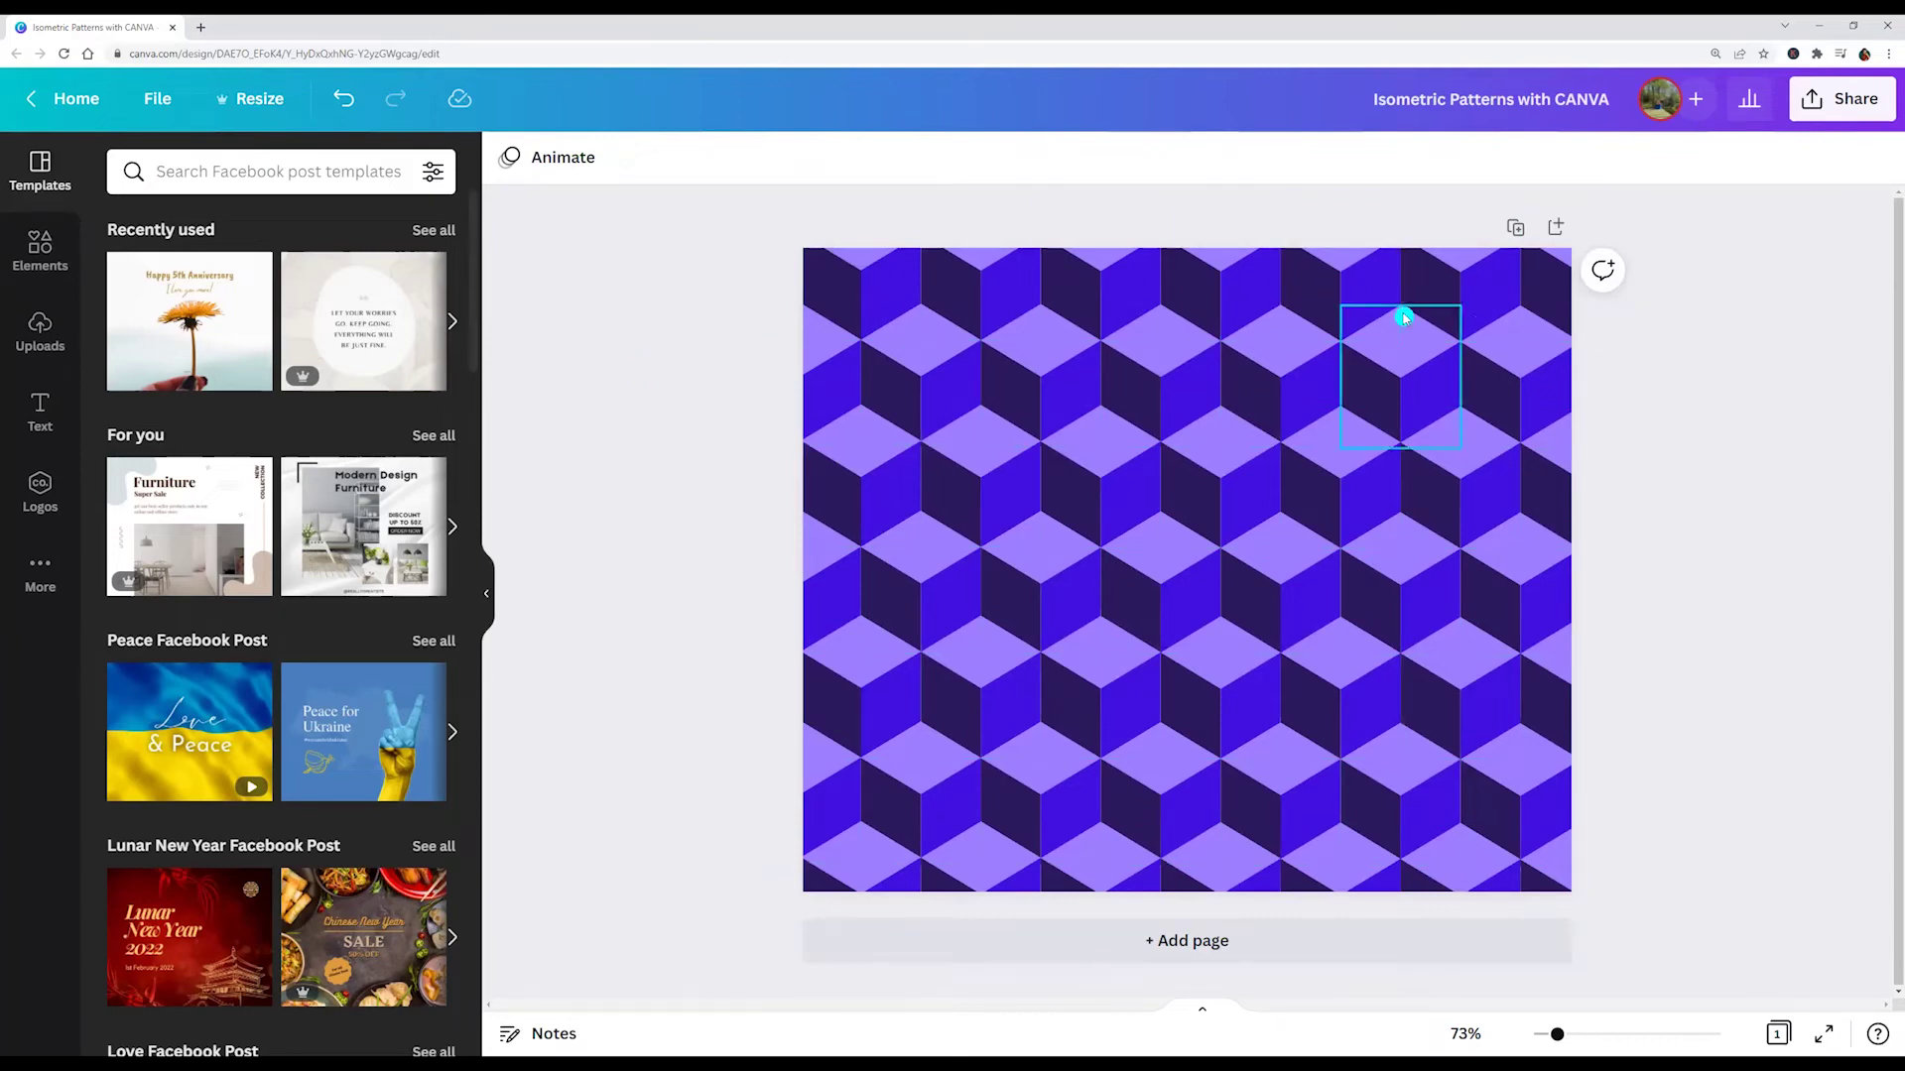
# Download the purple cube pattern design as a PNG image
pyautogui.click(1812, 101)
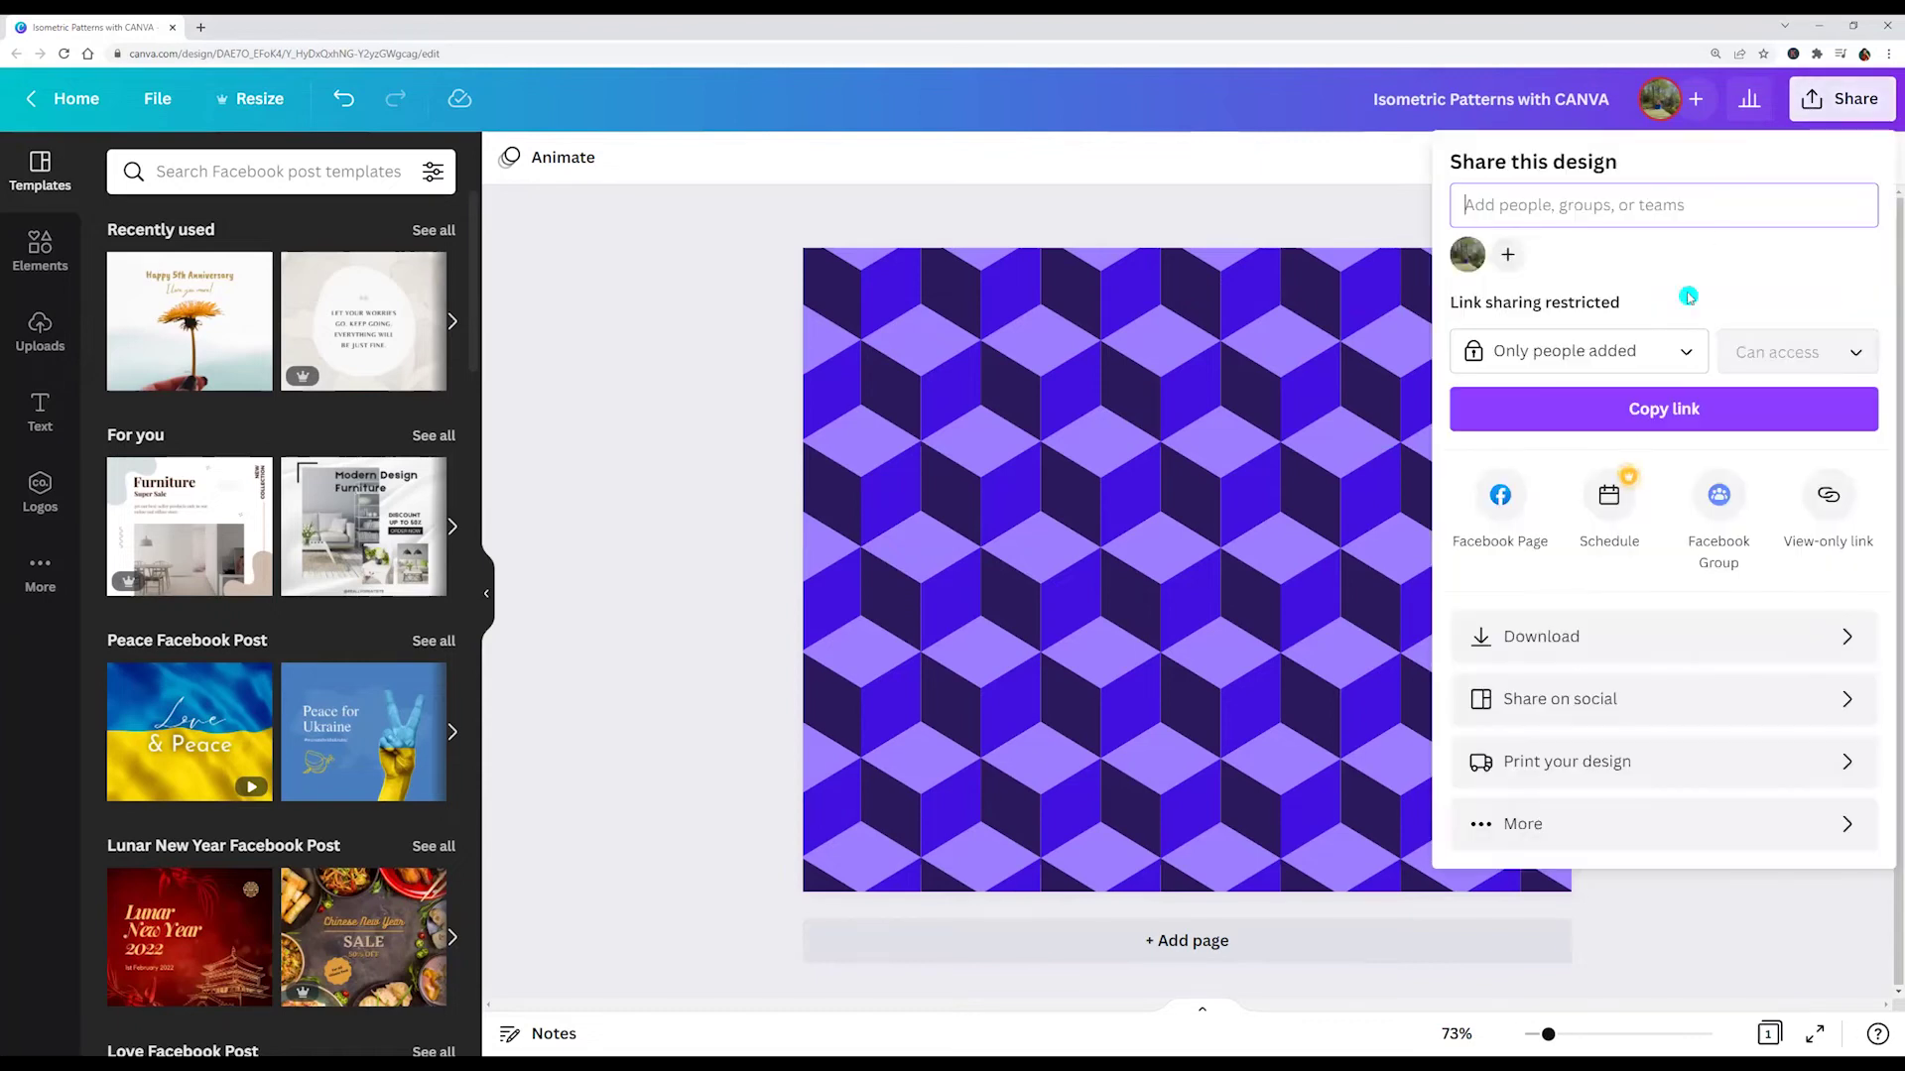
pyautogui.click(1842, 643)
pyautogui.click(1615, 553)
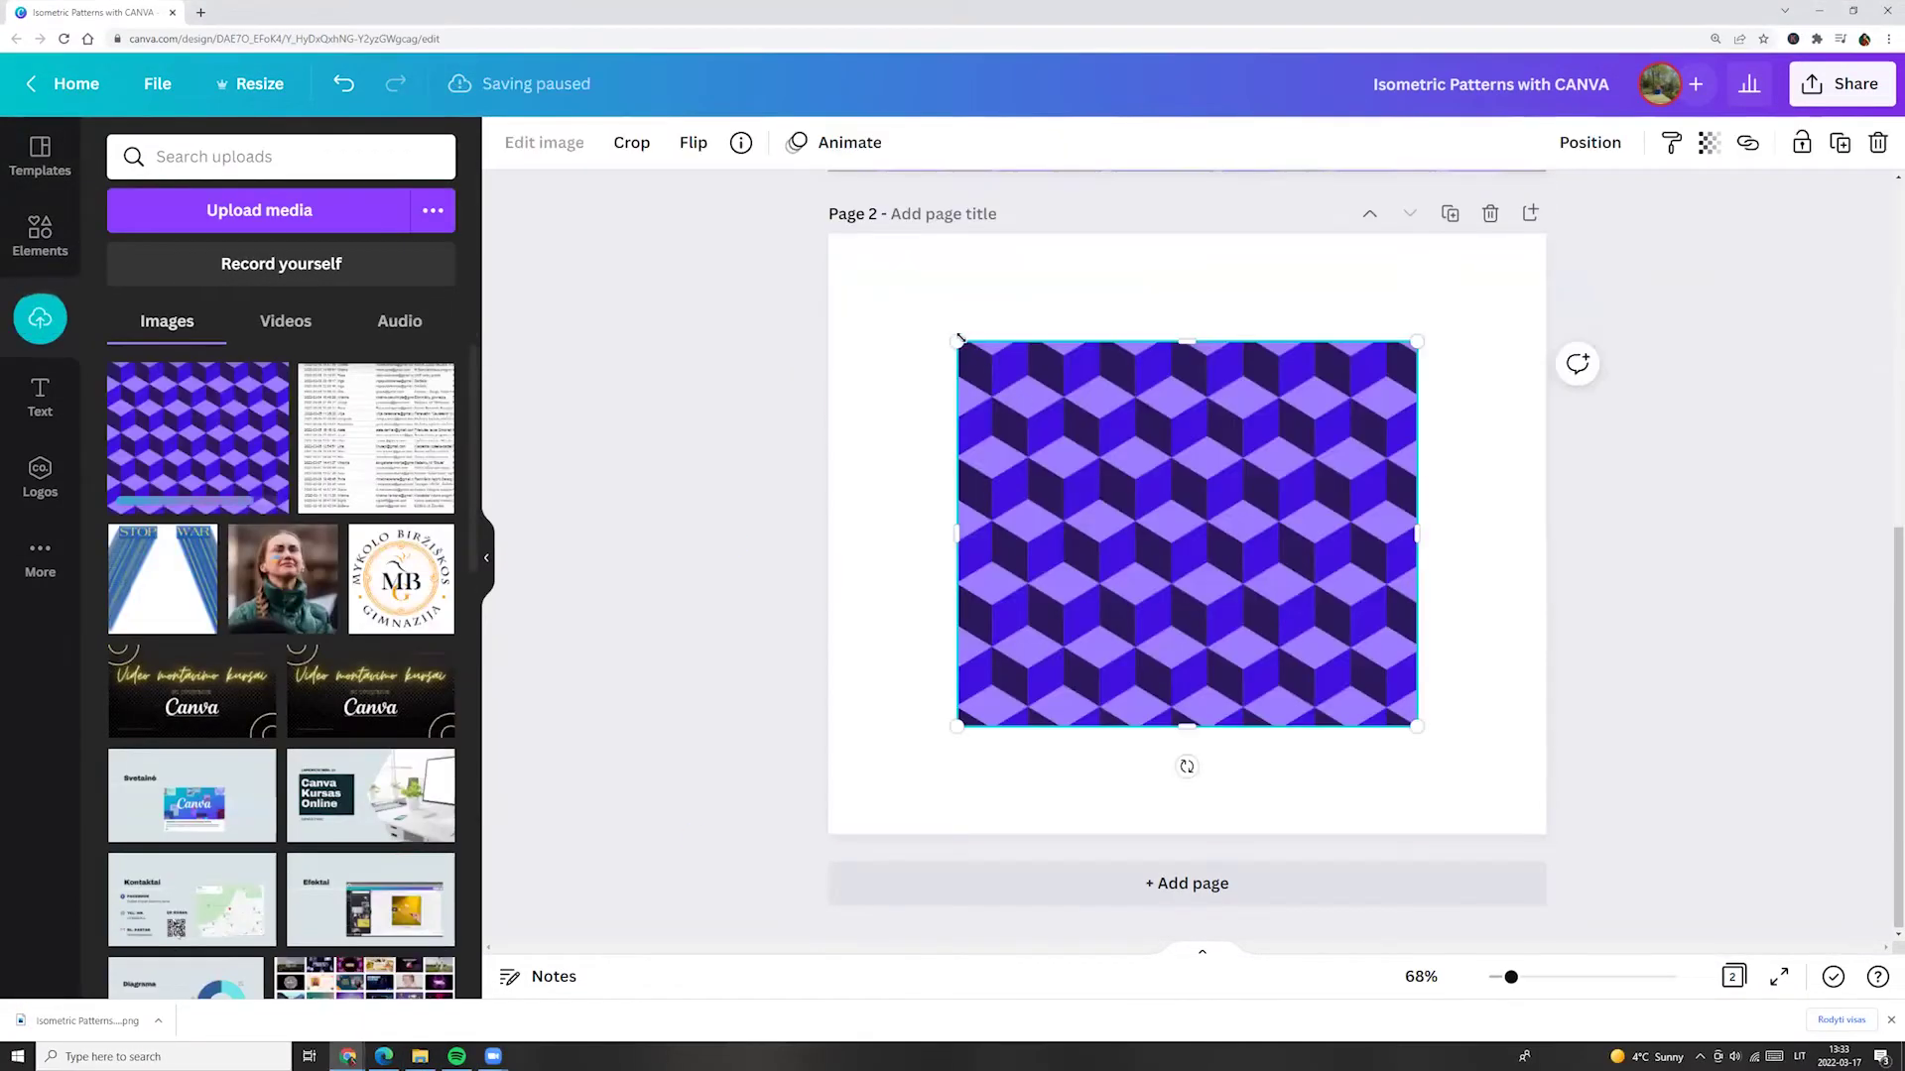
# Stretch the uploaded pattern image corner to corner so it fills Page 2
pyautogui.moveTo(960, 341); pyautogui.dragTo(830, 234)
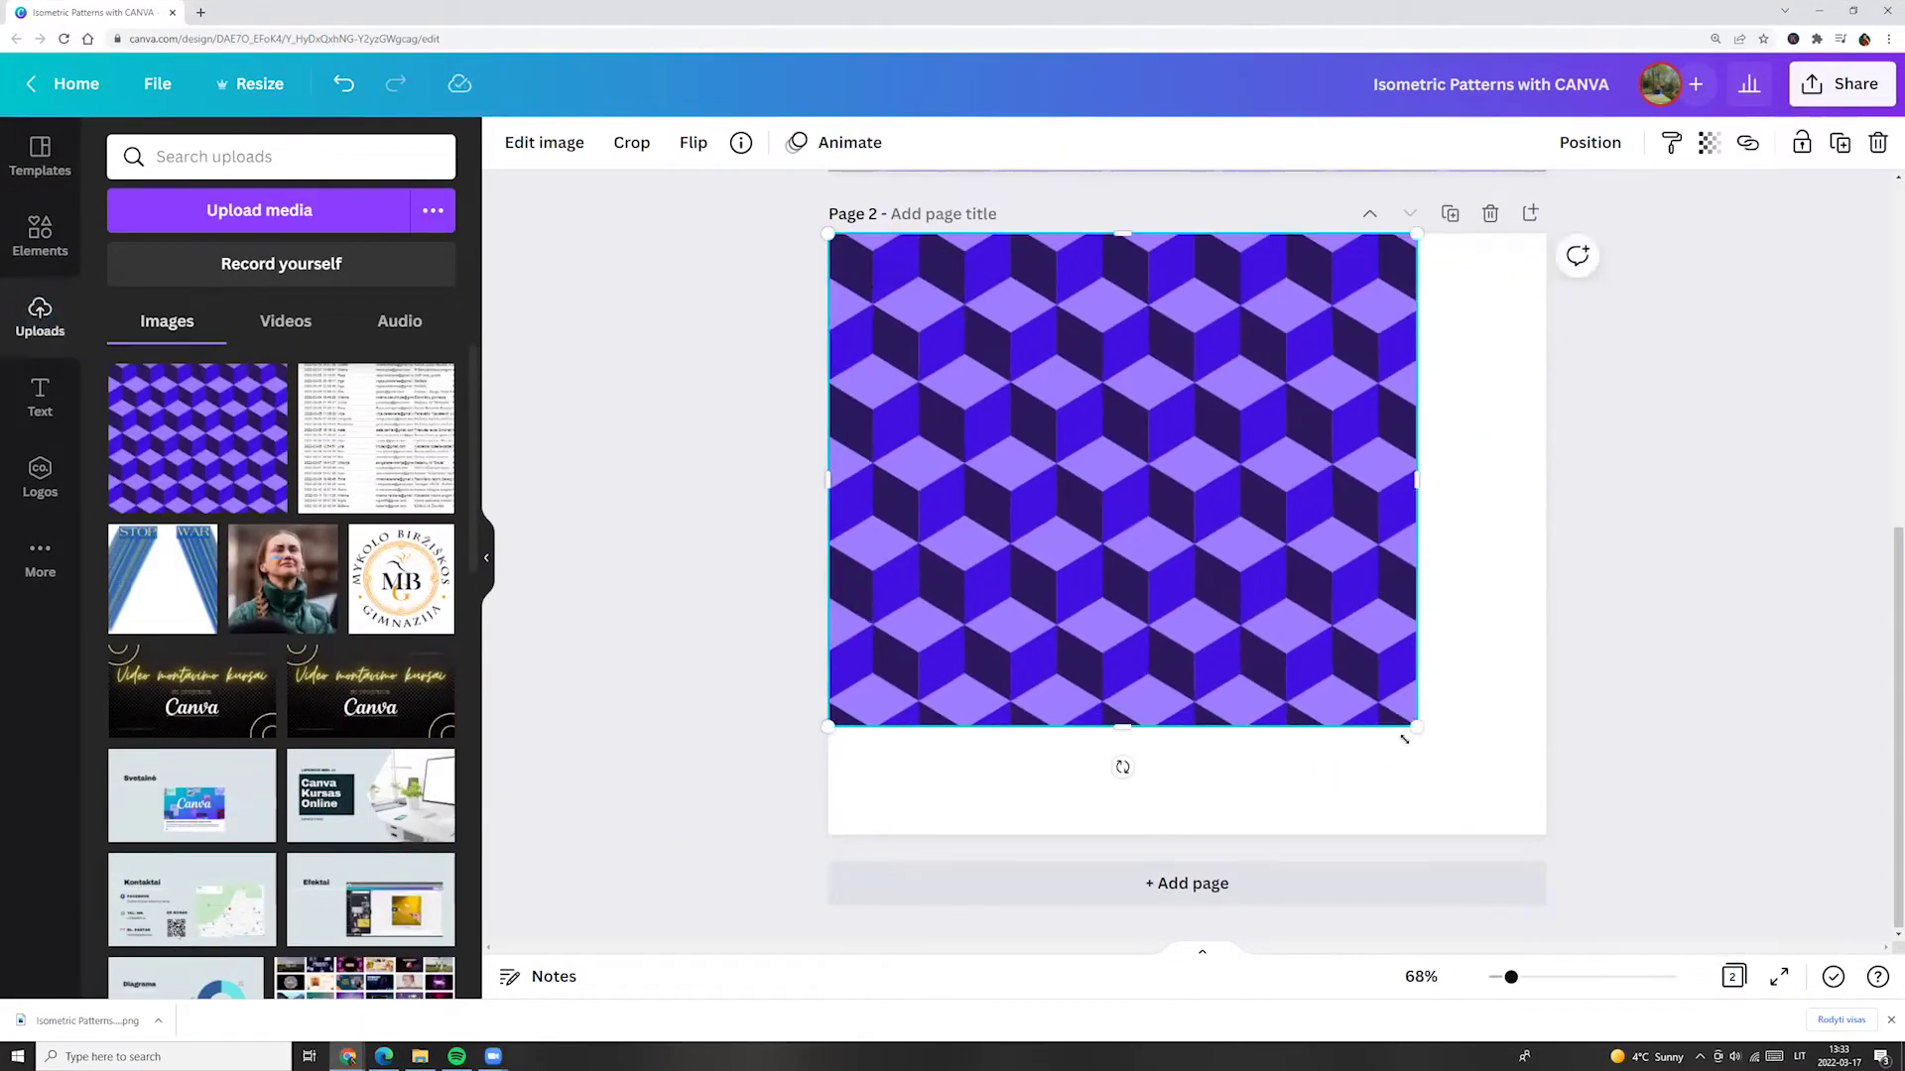
pyautogui.moveTo(1471, 765); pyautogui.dragTo(1542, 834)
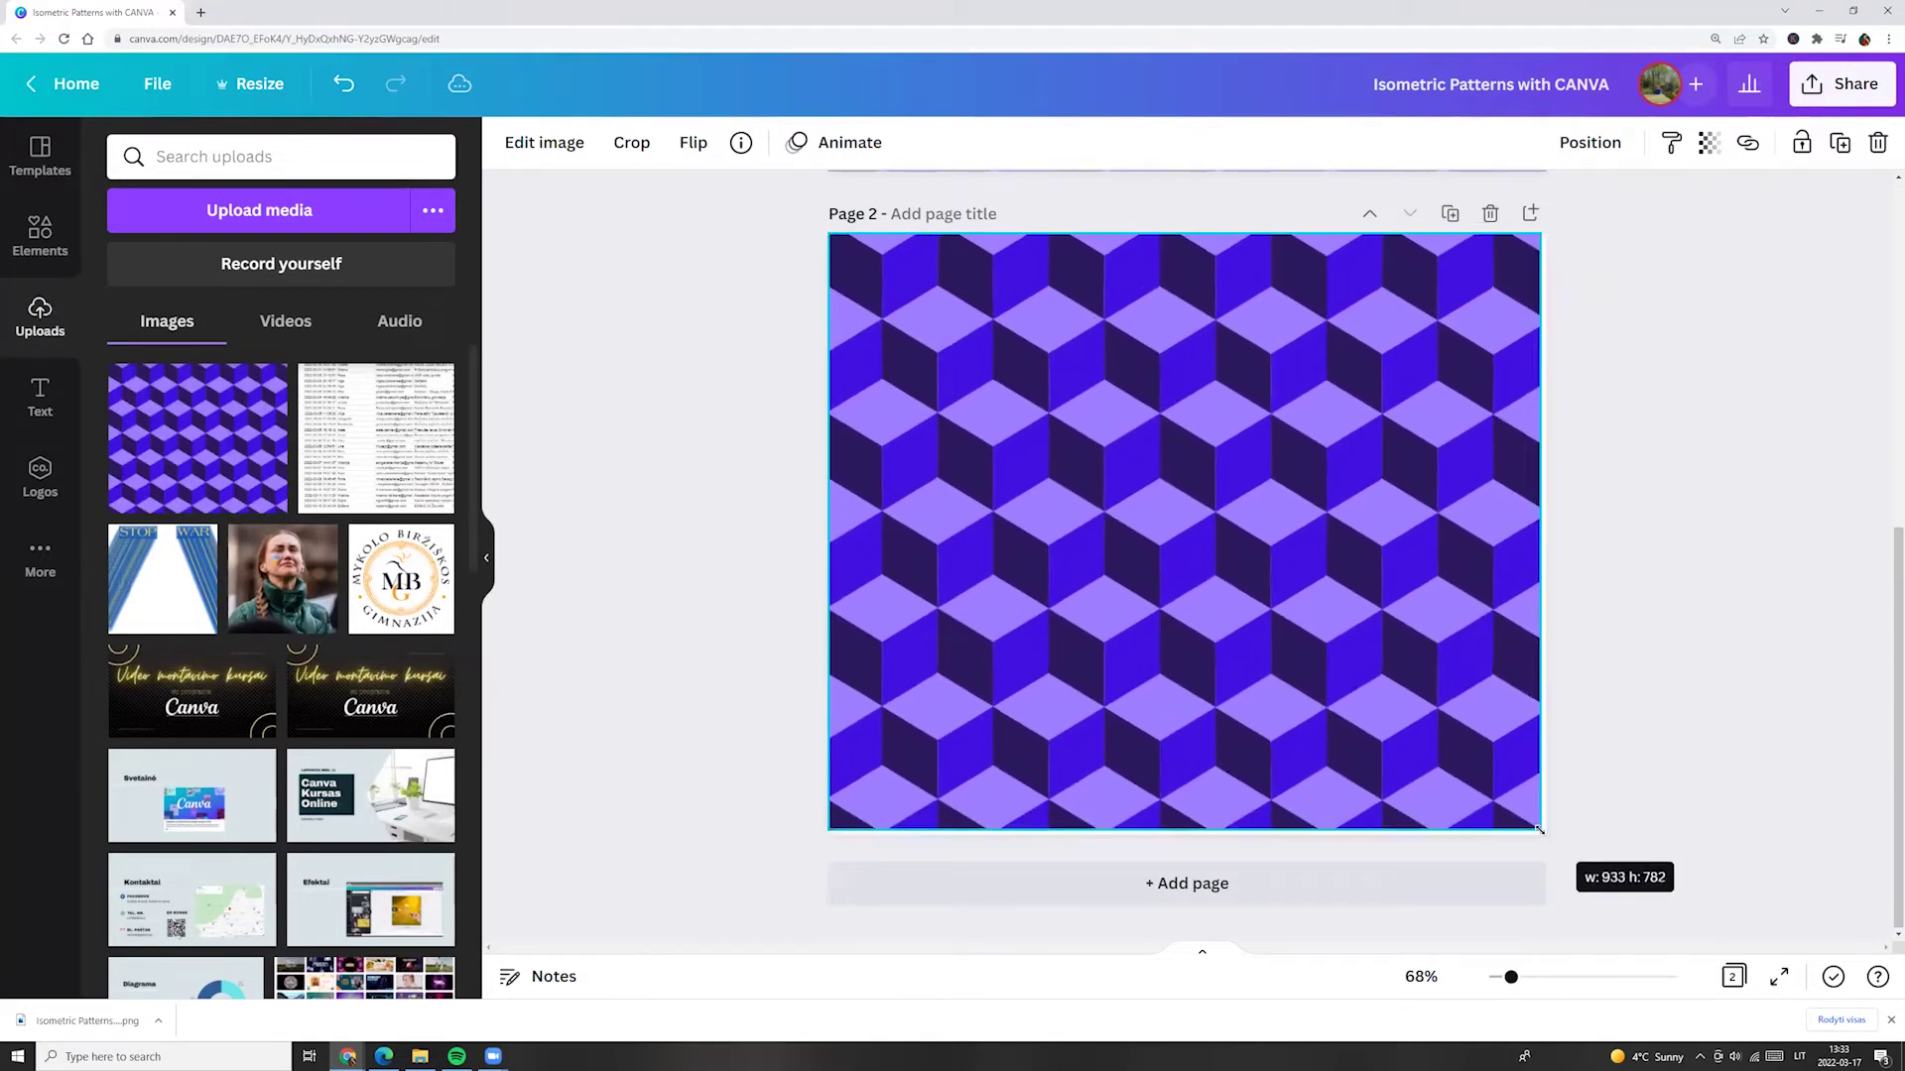
pyautogui.click(1749, 629)
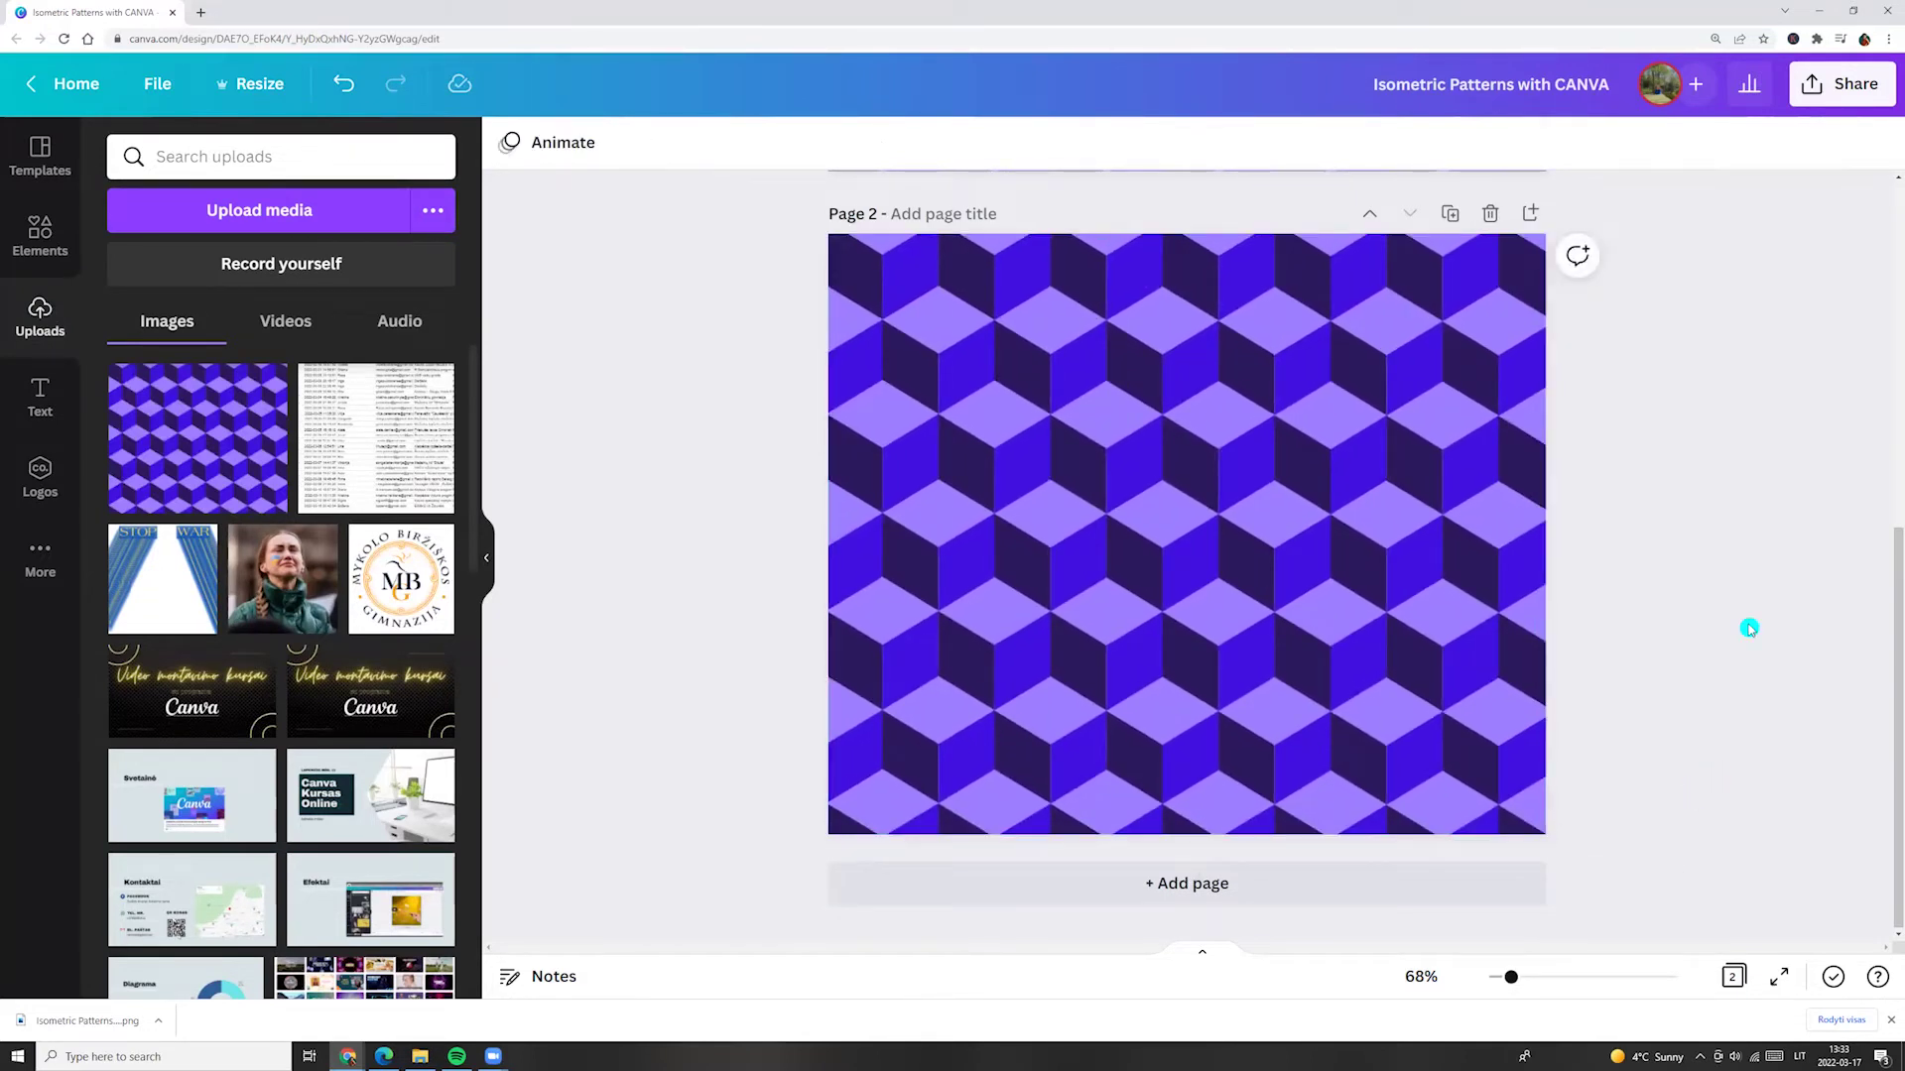
pyautogui.scroll(3, 1684, 701)
pyautogui.scroll(1, 1685, 701)
pyautogui.scroll(4, 1684, 701)
# Add a blank Page 3 and insert the recently used cube shape onto it
pyautogui.click(884, 262)
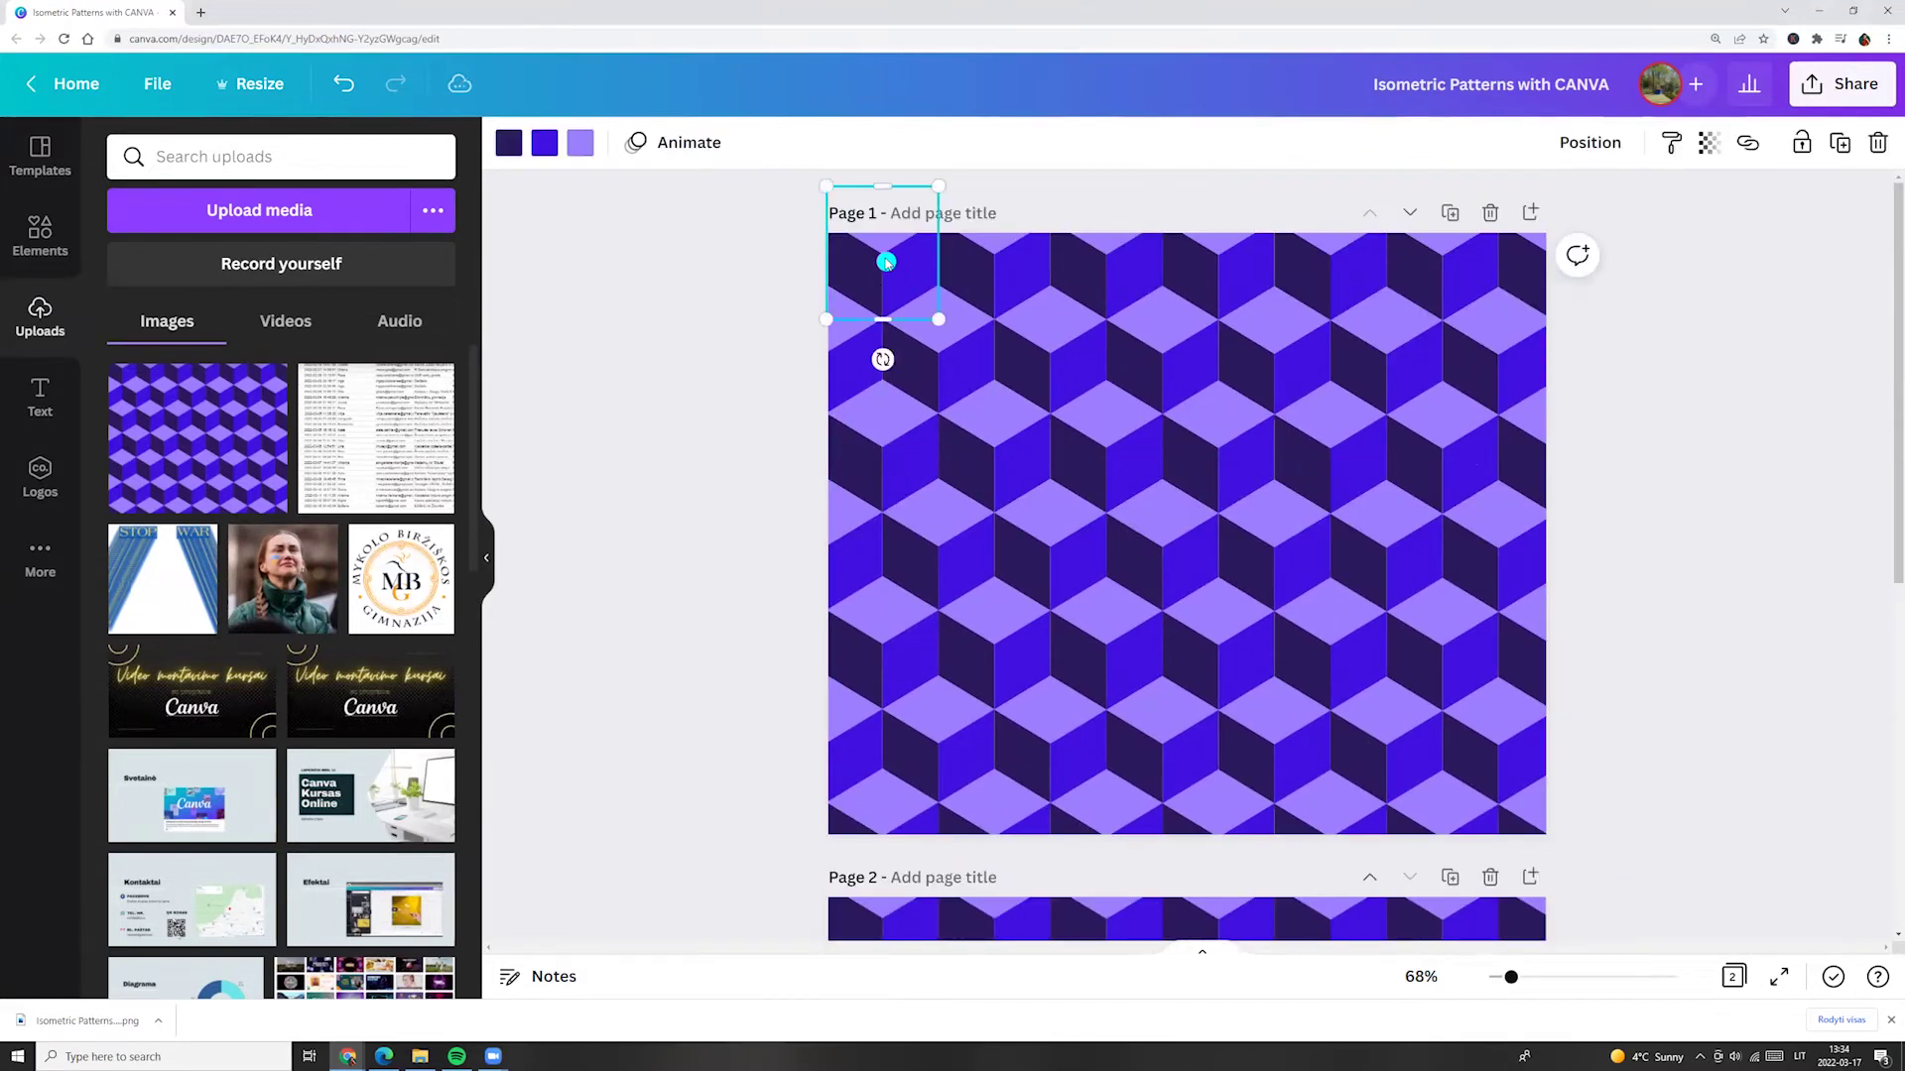
pyautogui.scroll(-3, 1344, 702)
pyautogui.scroll(-2, 1157, 714)
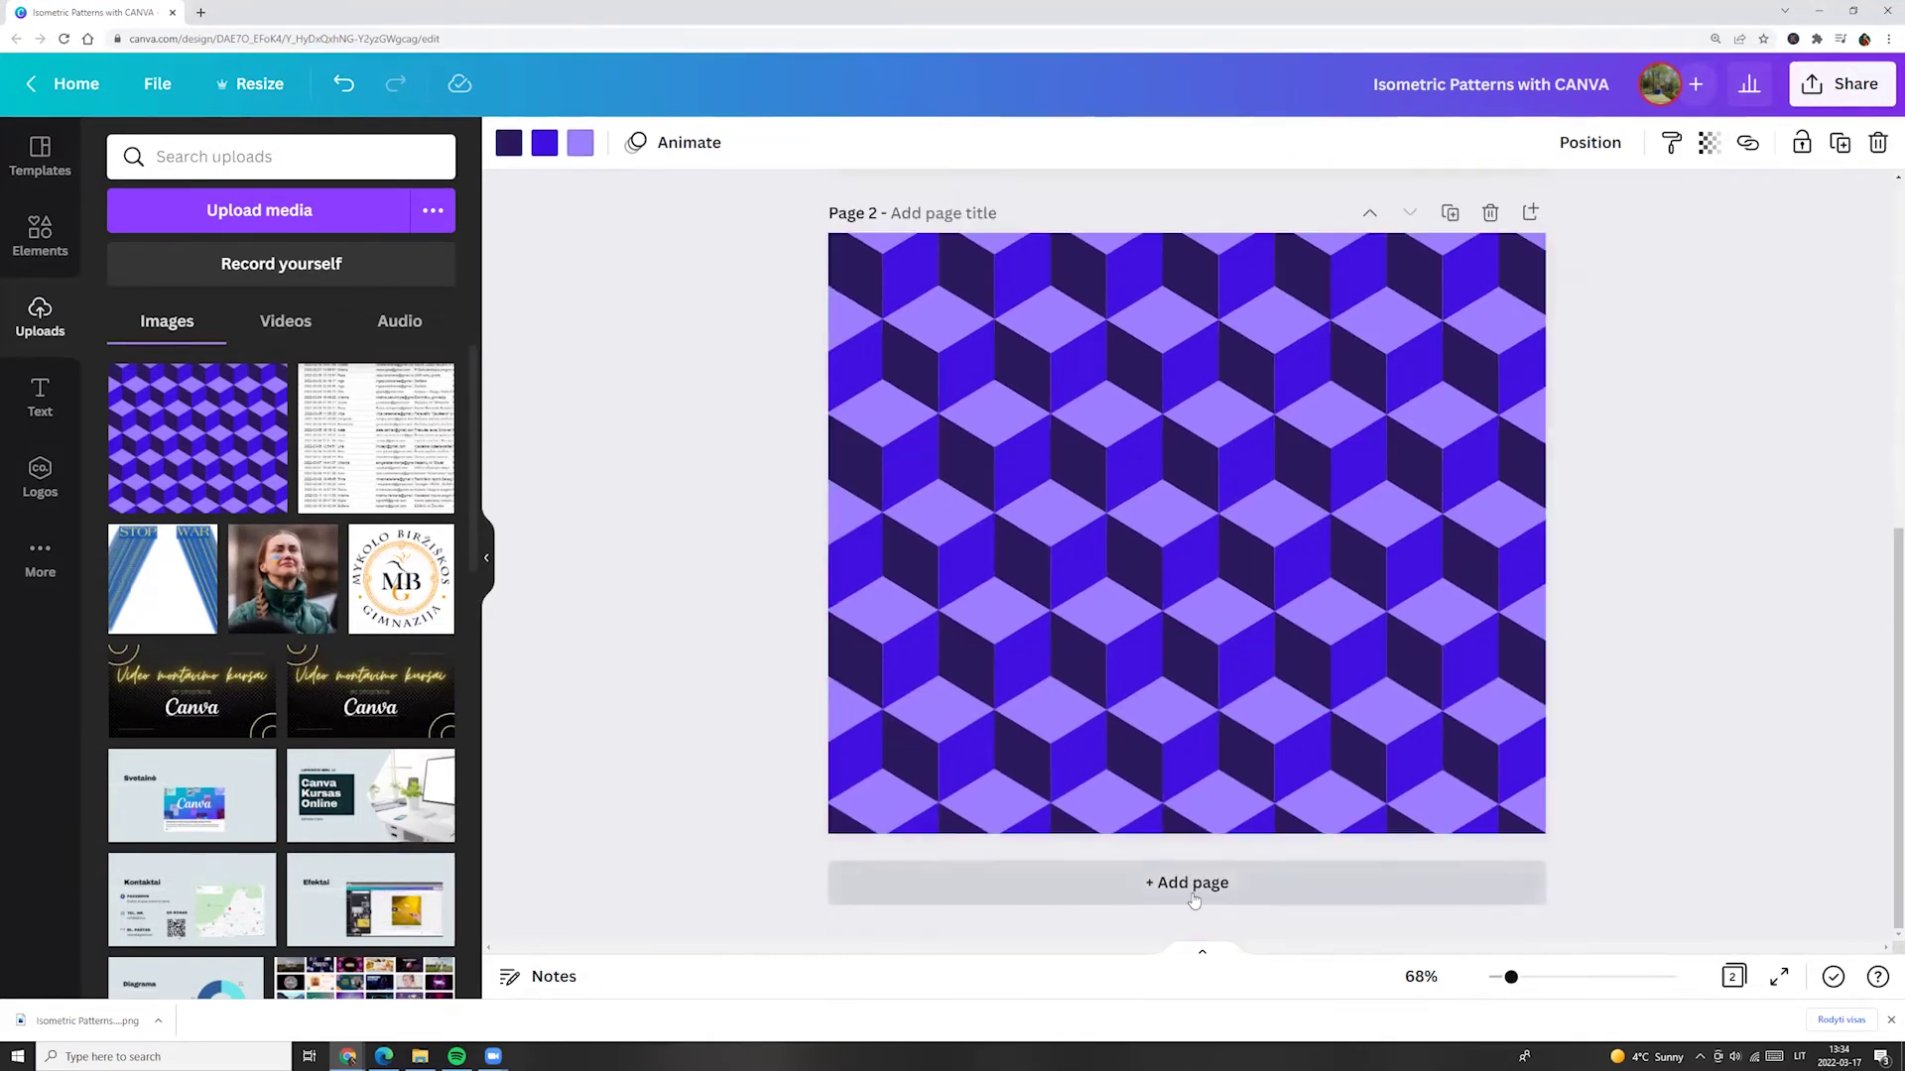
pyautogui.click(1186, 882)
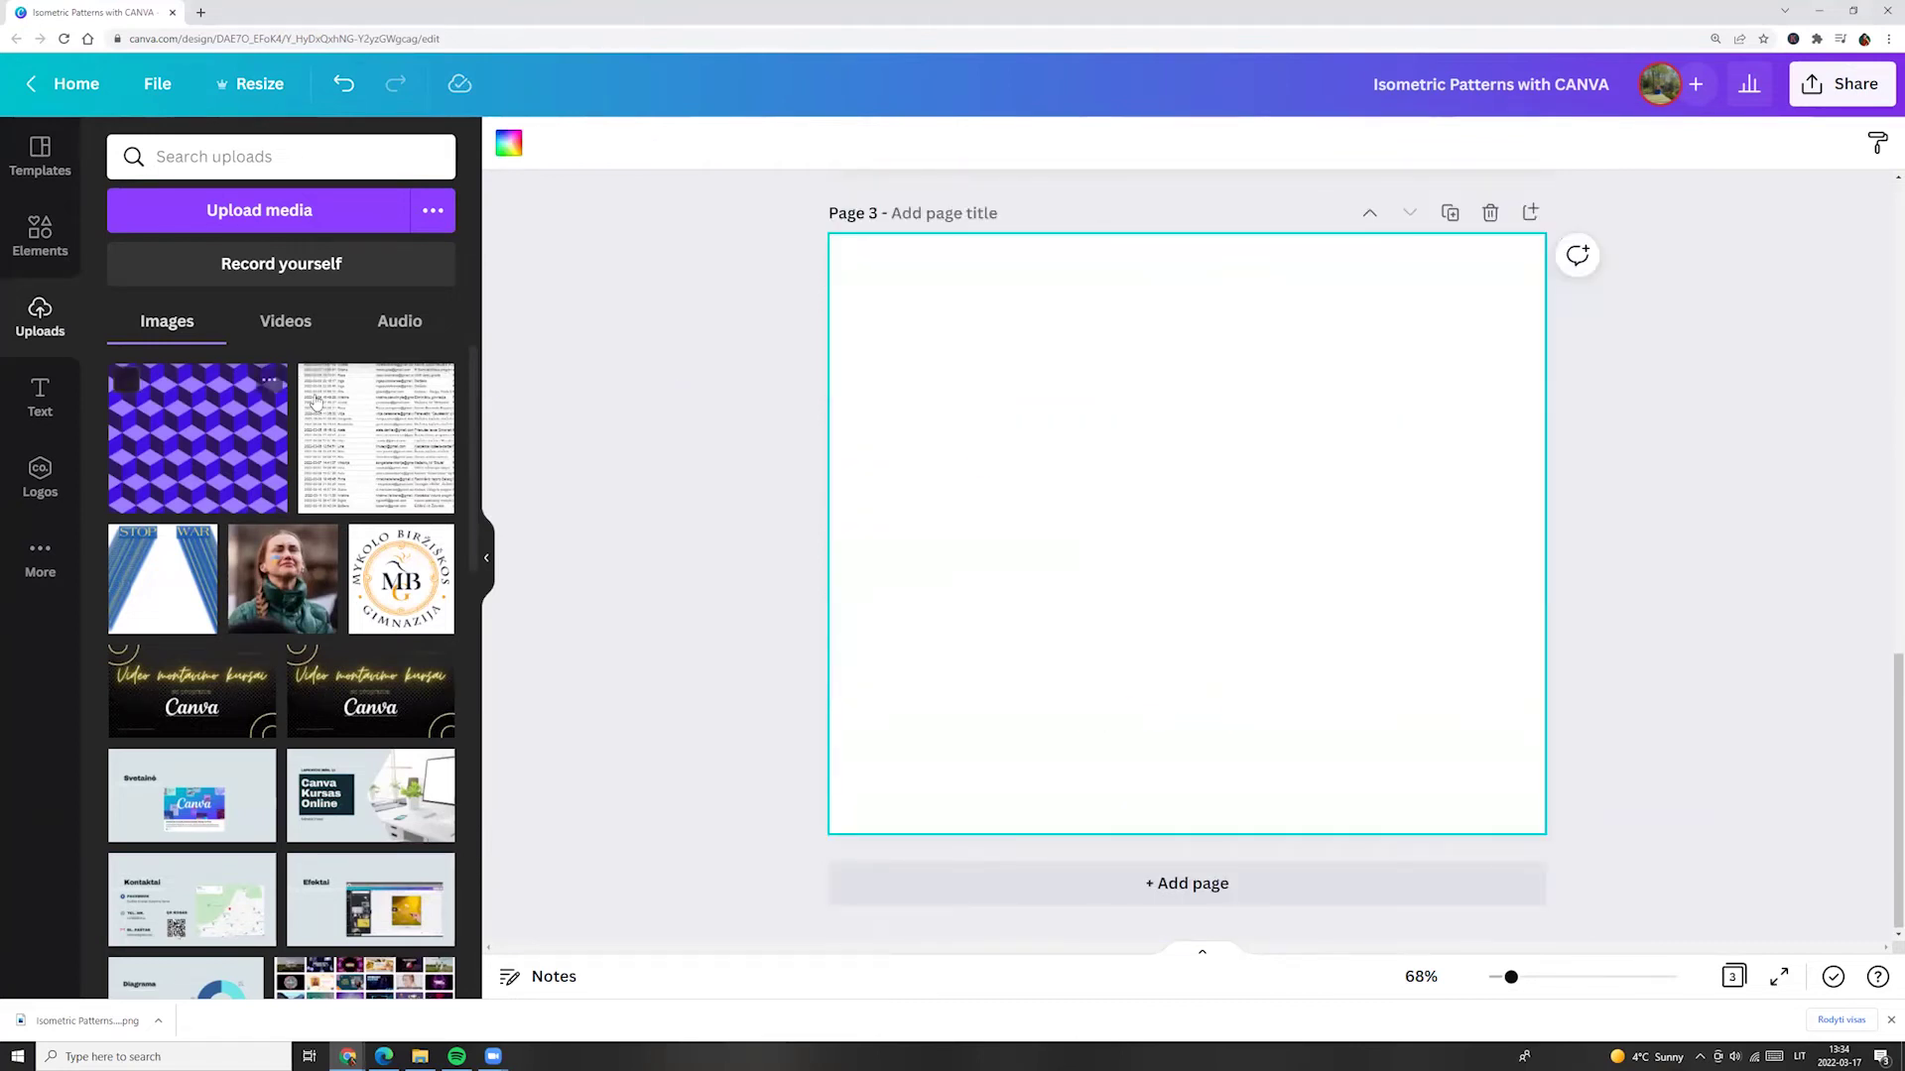
pyautogui.click(40, 235)
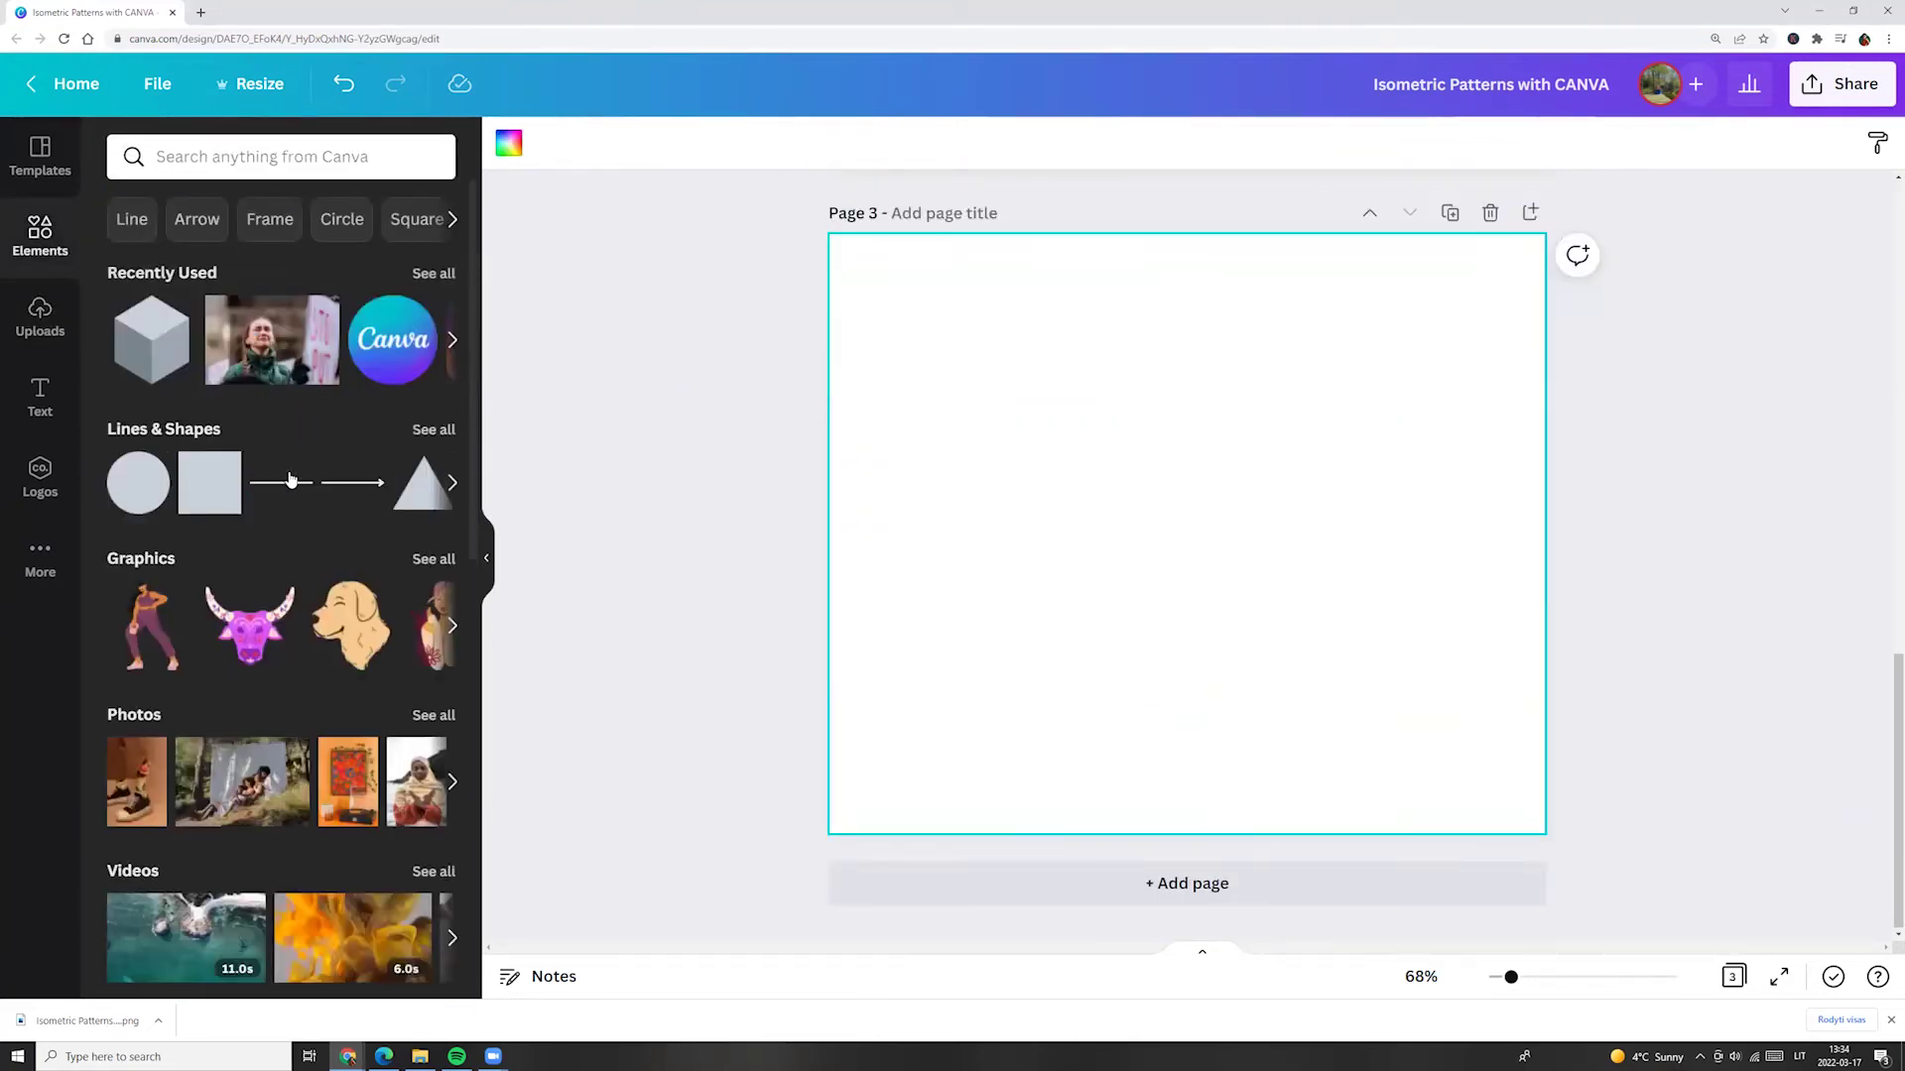
pyautogui.click(135, 334)
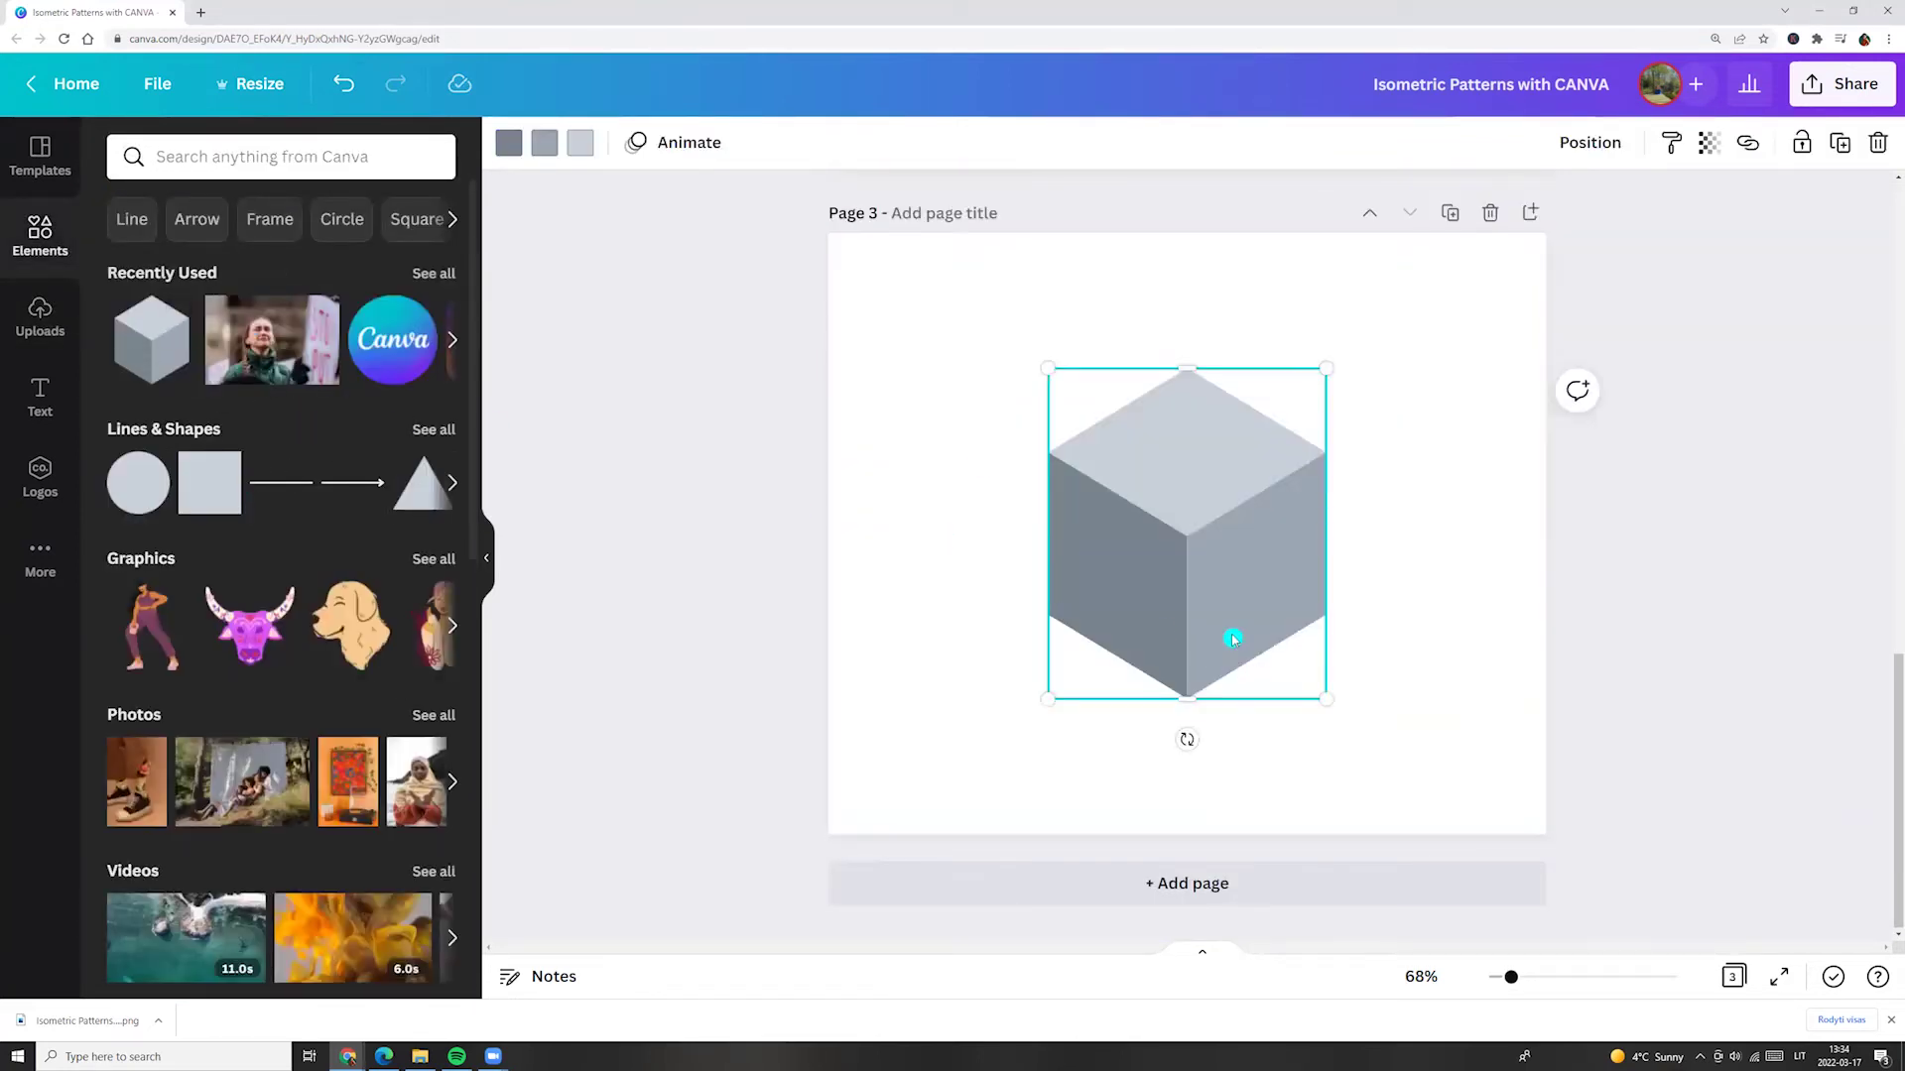
# Recolour the new cube's faces dark green, green and light green
pyautogui.click(507, 144)
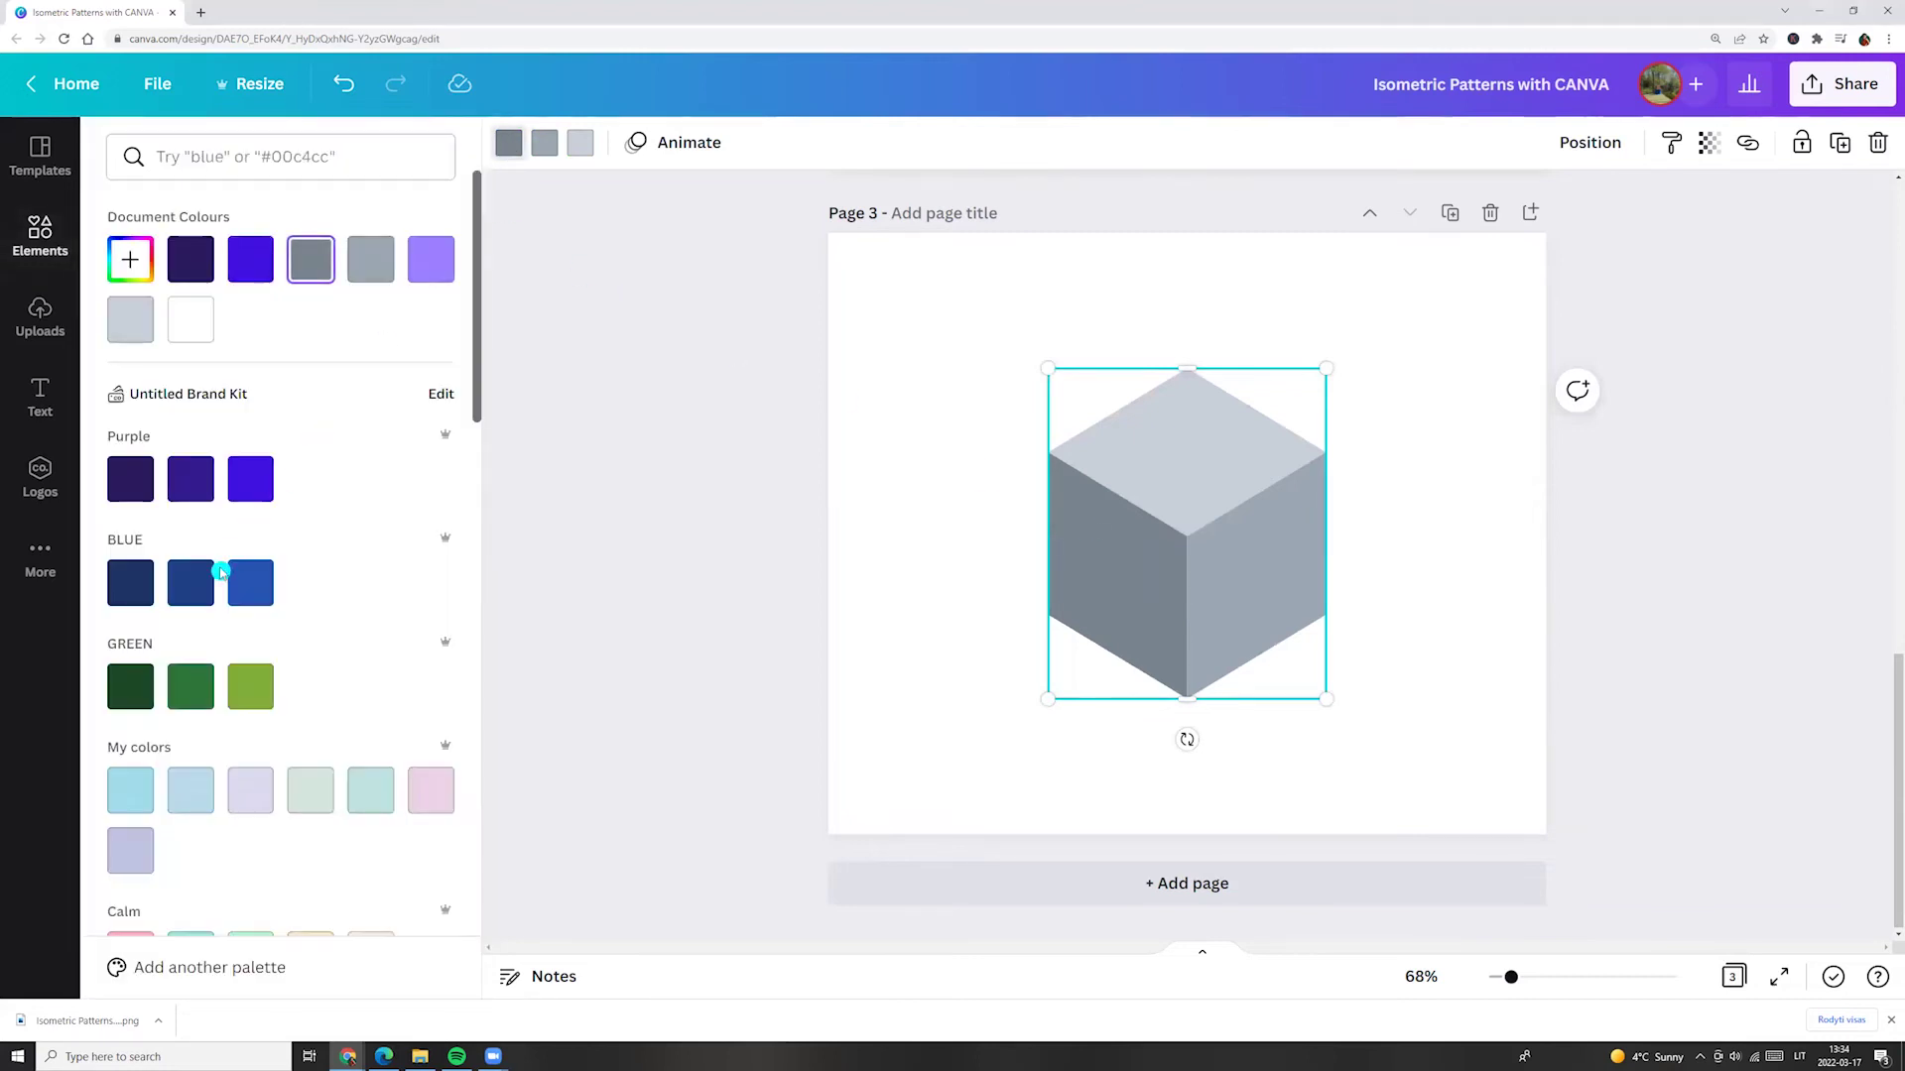
pyautogui.click(132, 689)
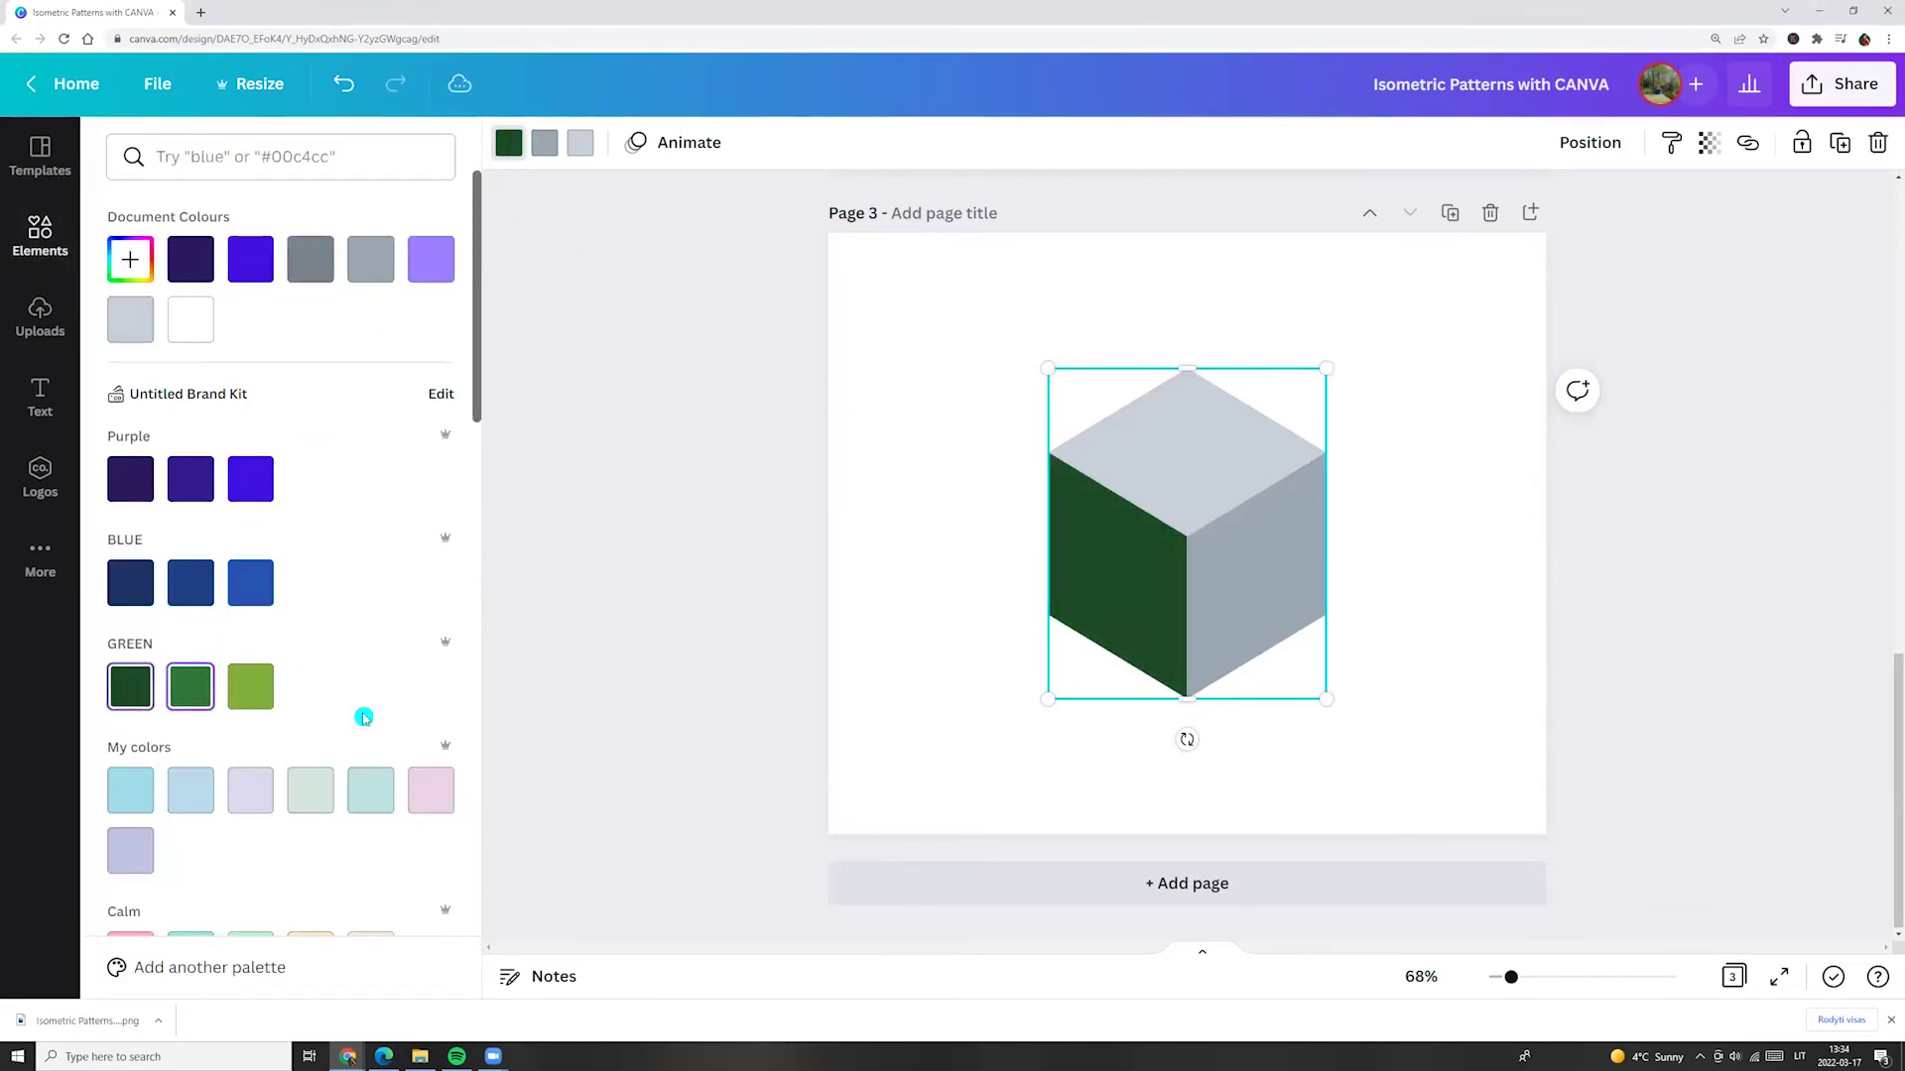
pyautogui.click(190, 685)
pyautogui.click(251, 686)
# Shrink the cube into Page 3's top-left corner and duplicate it into a grouped row
pyautogui.moveTo(1187, 532); pyautogui.dragTo(930, 331)
pyautogui.moveTo(1029, 447); pyautogui.dragTo(939, 362)
pyautogui.hotkey('ctrl', 'd')
pyautogui.moveTo(967, 298); pyautogui.dragTo(1063, 291)
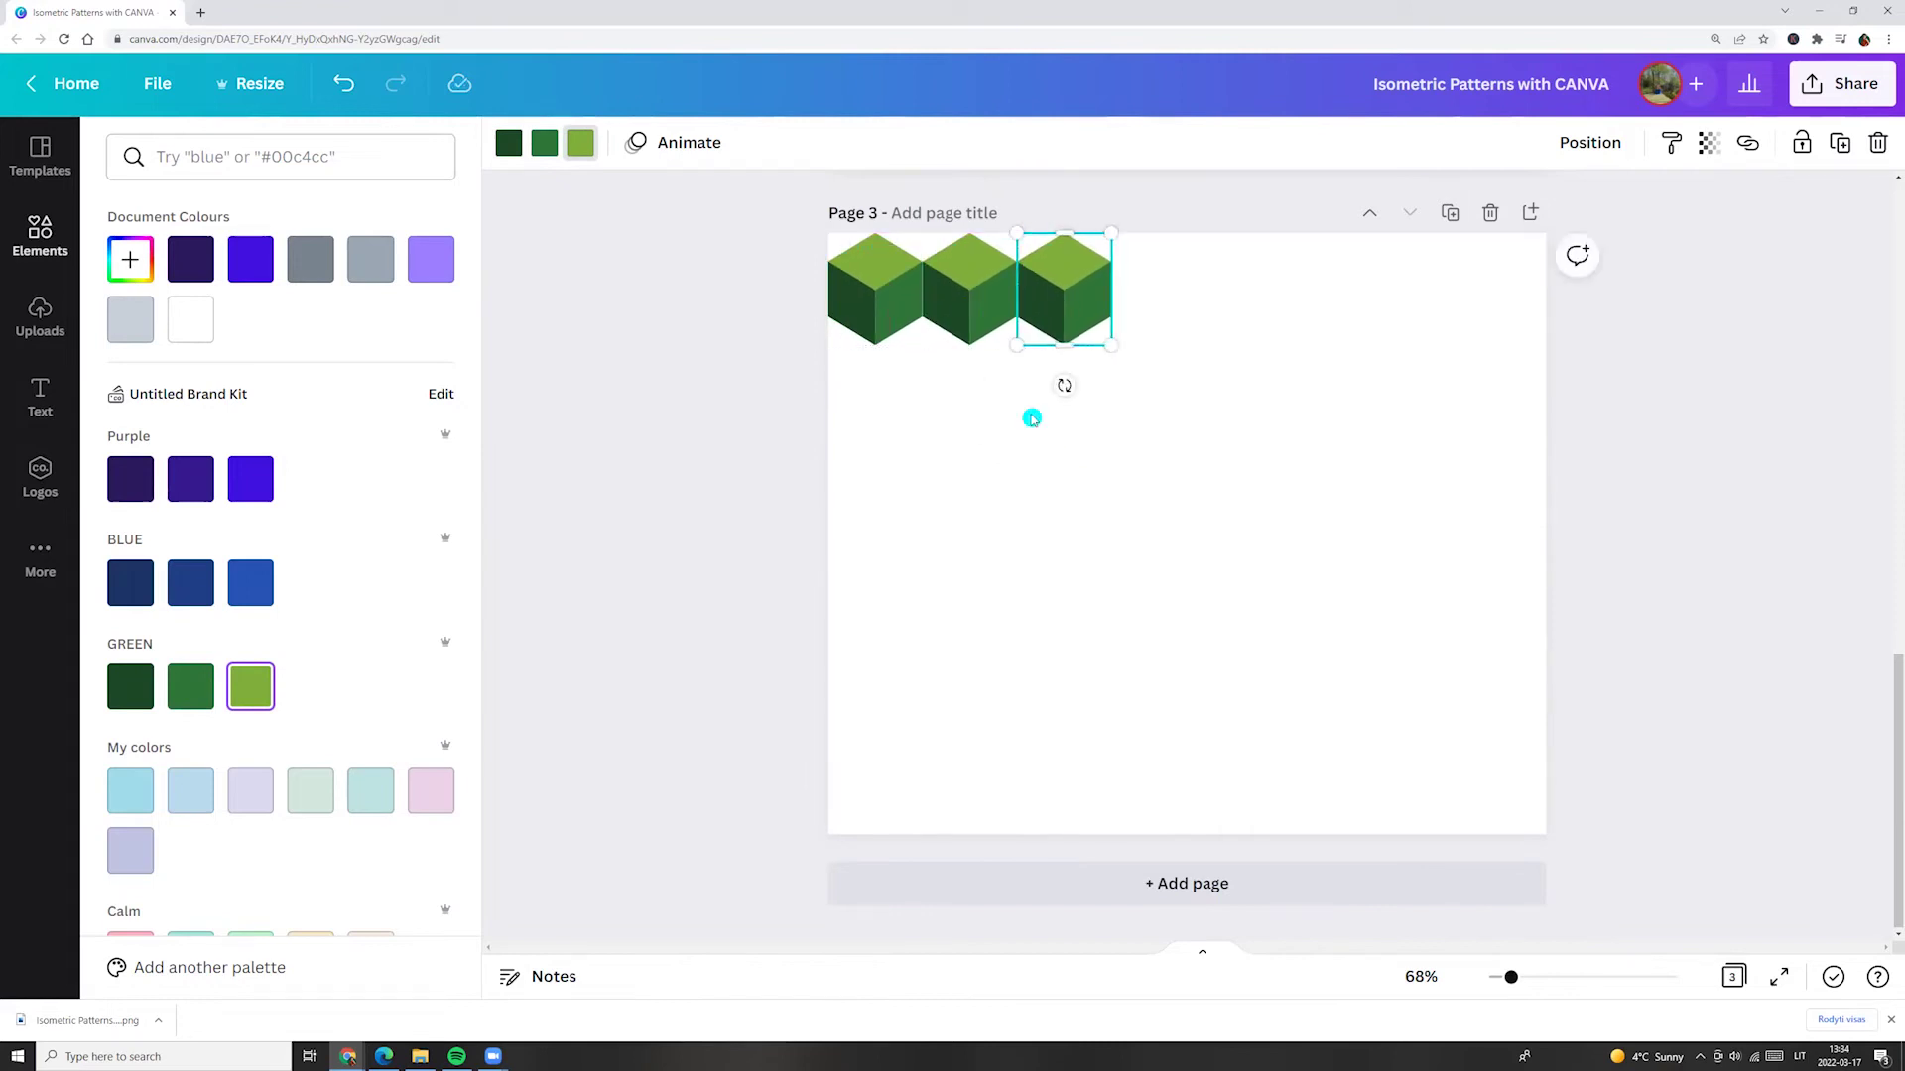
pyautogui.hotkey('ctrl', 'd')
pyautogui.moveTo(1474, 552); pyautogui.dragTo(1504, 291)
pyautogui.hotkey('ctrl', 'g')
# Duplicate the grouped row down Page 3 and align the rows to fill the page
pyautogui.hotkey('ctrl', 'd')
pyautogui.moveTo(1110, 545)
pyautogui.mouseDown()
pyautogui.moveTo(1305, 561)
pyautogui.moveTo(1304, 640)
pyautogui.mouseUp()
pyautogui.hotkey('ctrl', 'd')
pyautogui.moveTo(1255, 777); pyautogui.dragTo(1309, 849)
pyautogui.hotkey('ctrl', 'a')
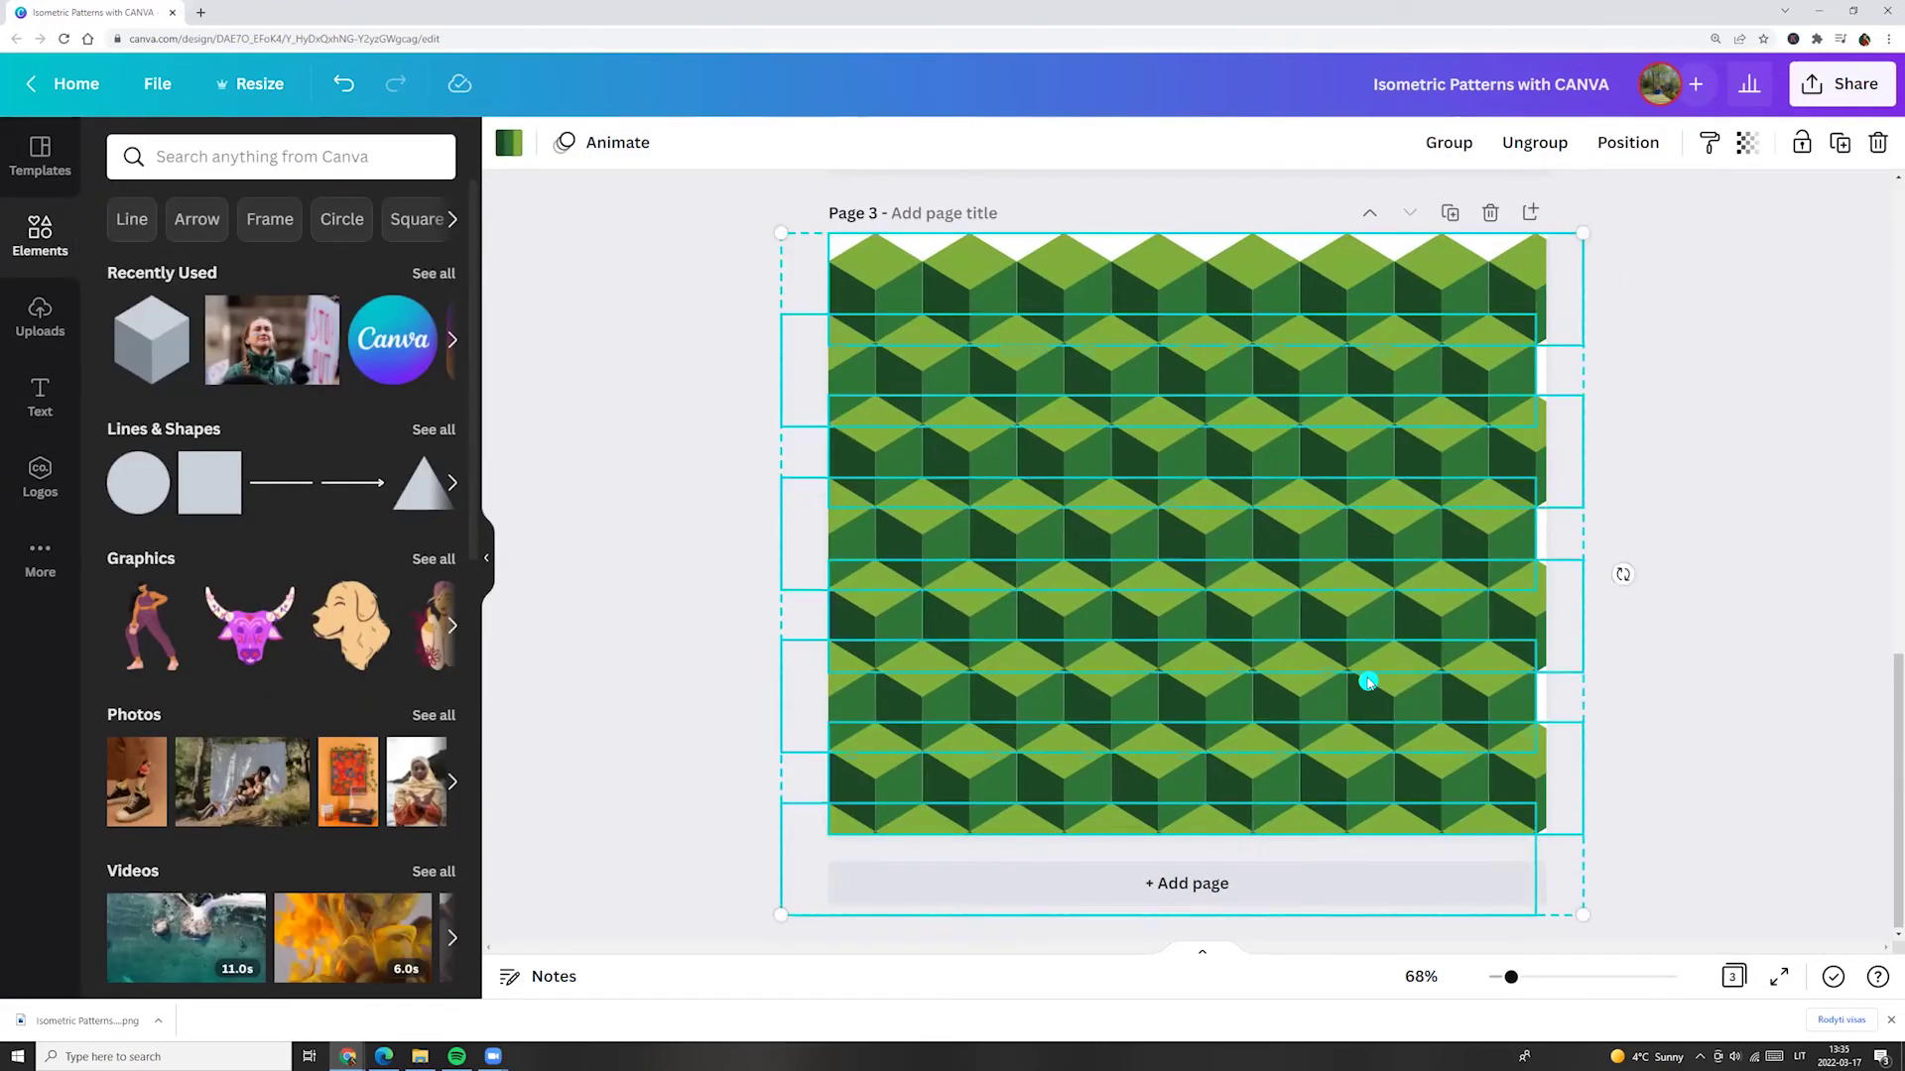
pyautogui.moveTo(1368, 683); pyautogui.dragTo(1471, 749)
pyautogui.click(1820, 367)
# Download pages 1–3 as PNG files
pyautogui.click(1840, 84)
pyautogui.click(1676, 517)
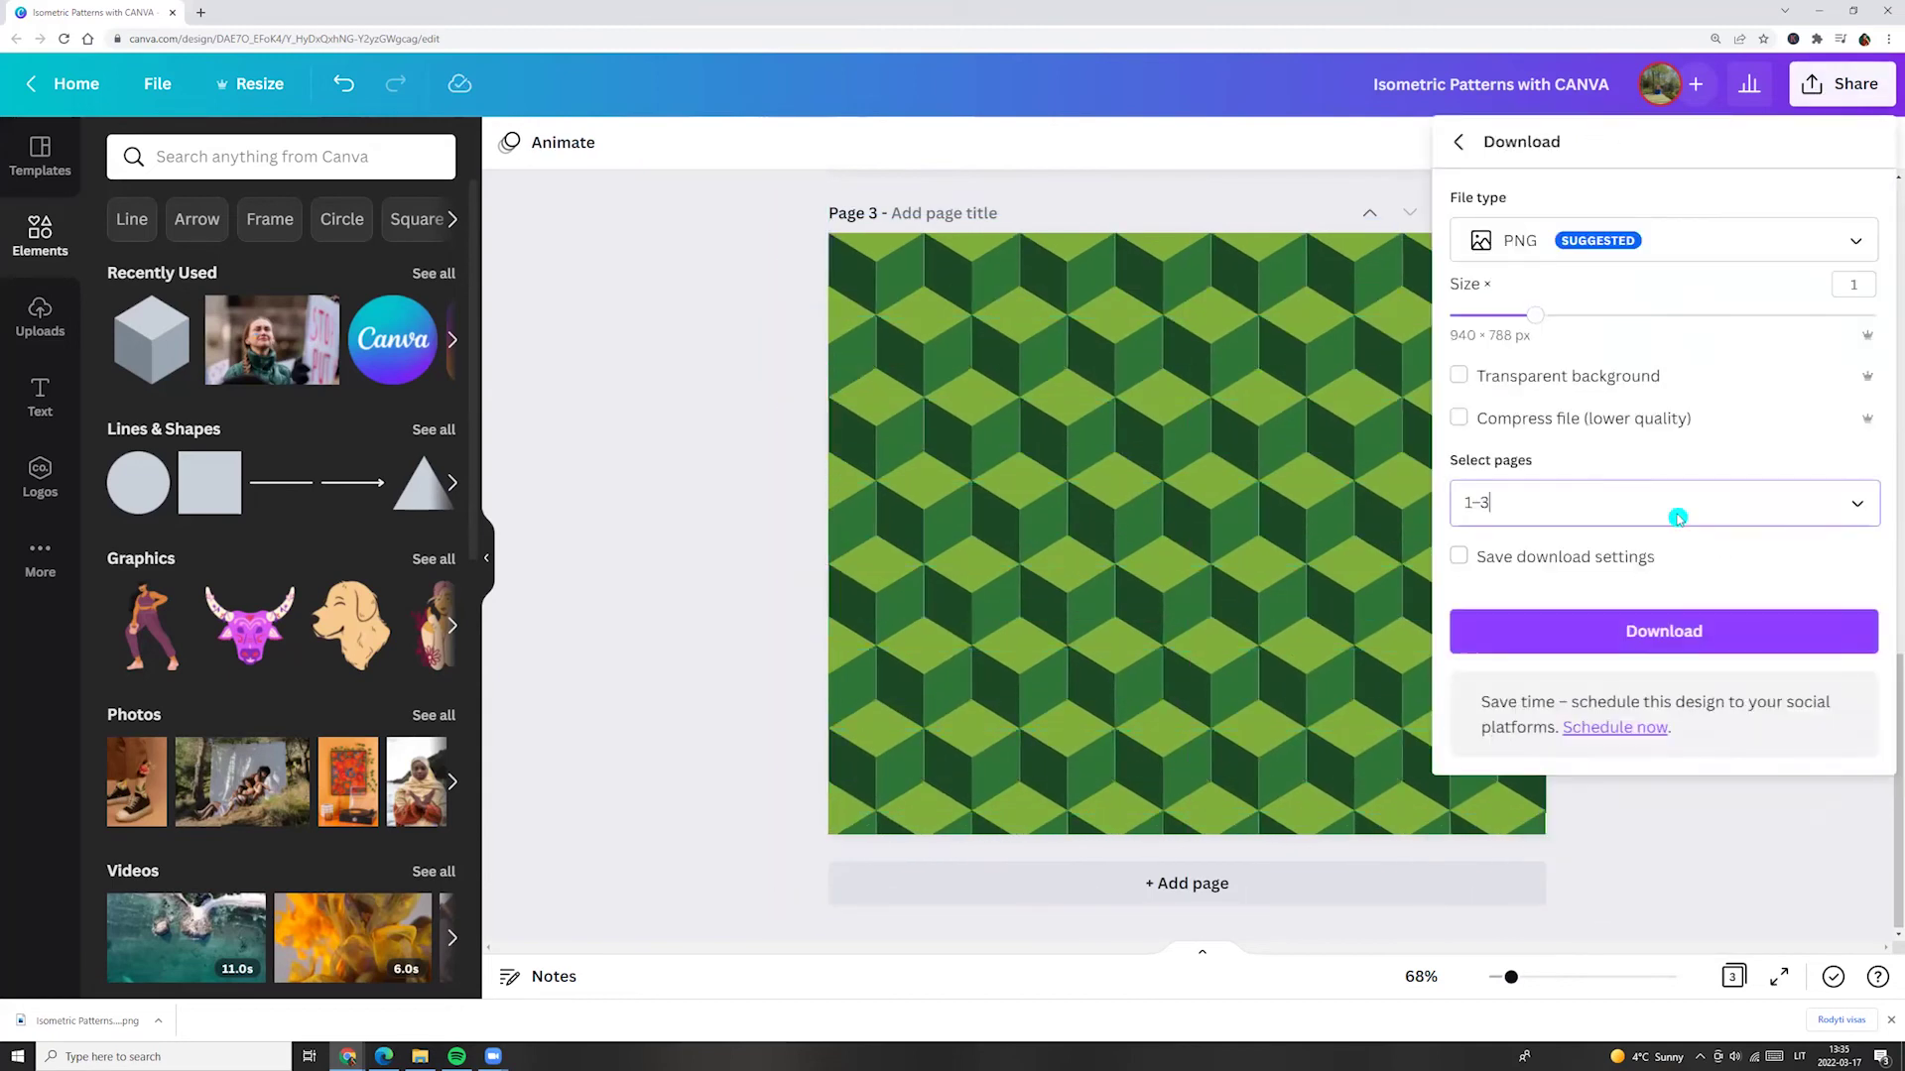
pyautogui.click(1667, 634)
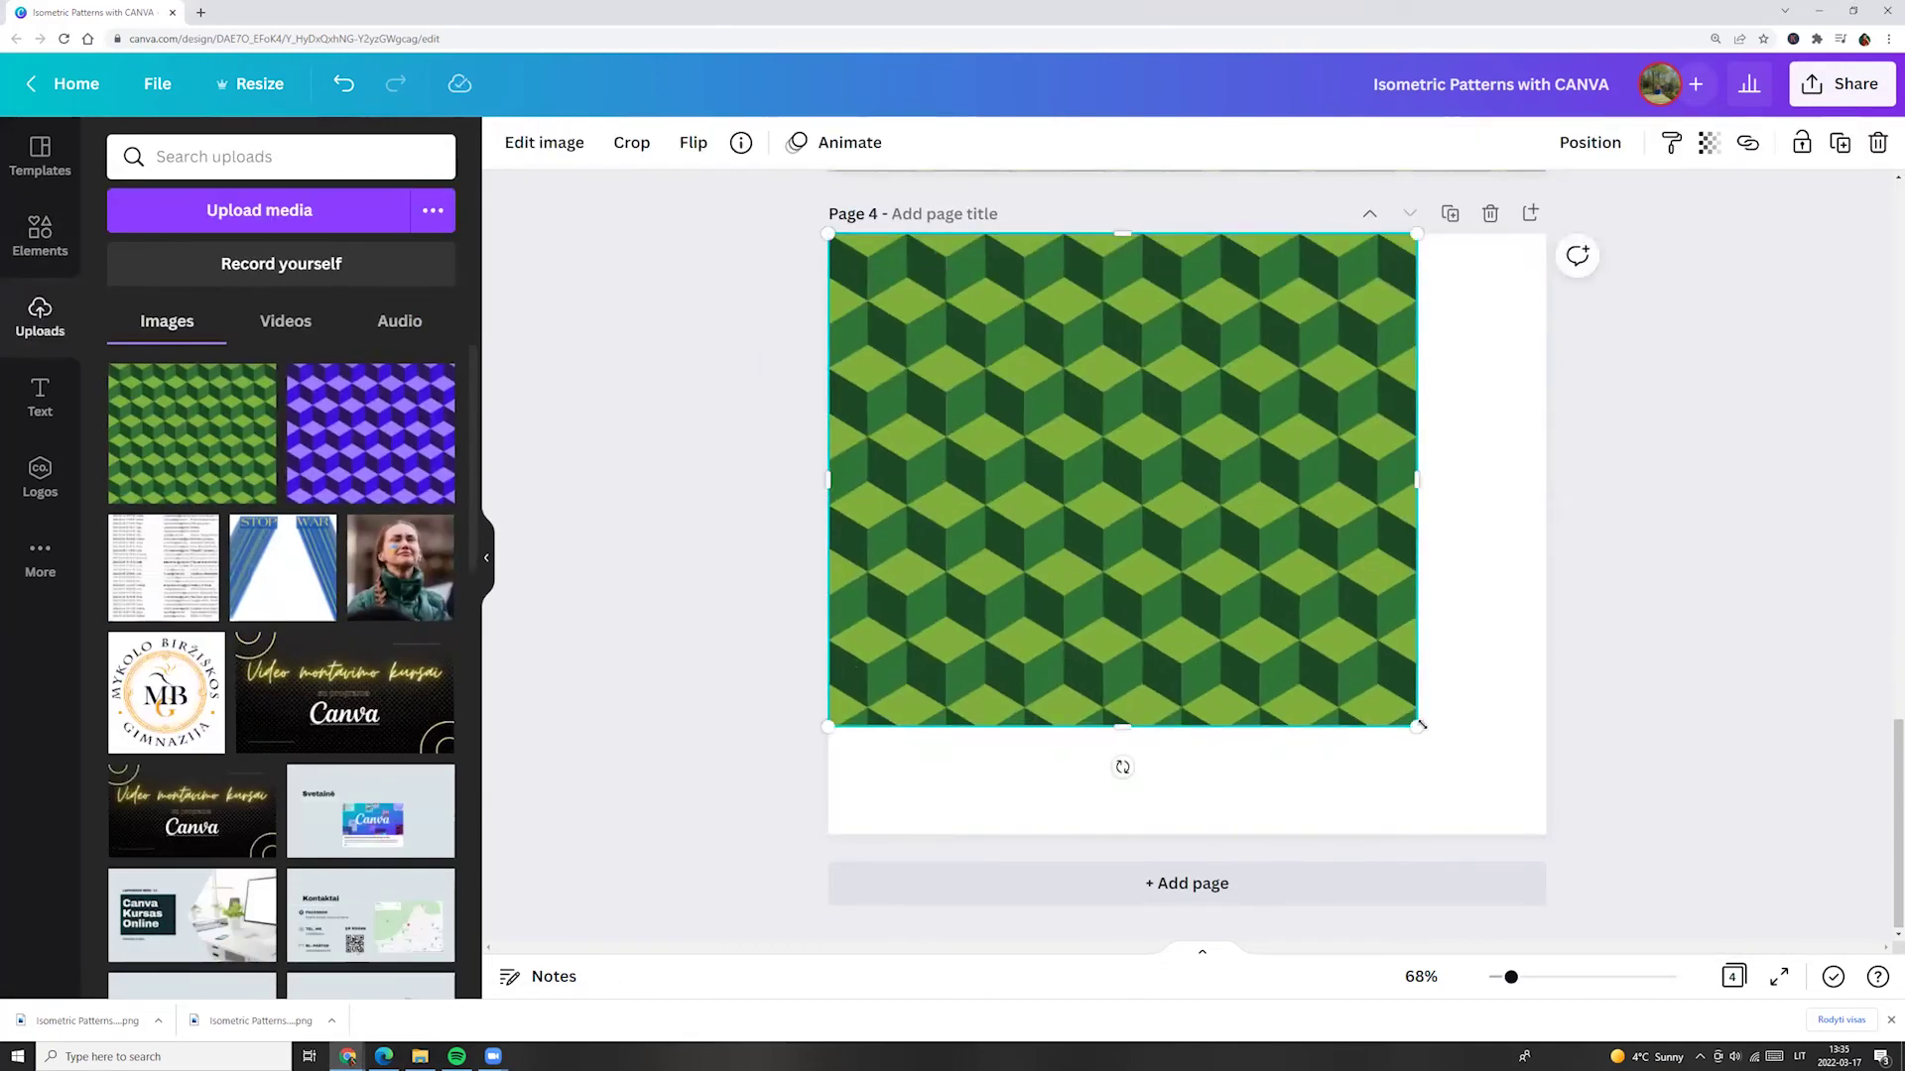
# Stretch the uploaded green pattern image corner to corner so it fills Page 4
pyautogui.moveTo(948, 343); pyautogui.dragTo(828, 234)
pyautogui.moveTo(1418, 725); pyautogui.dragTo(1546, 834)
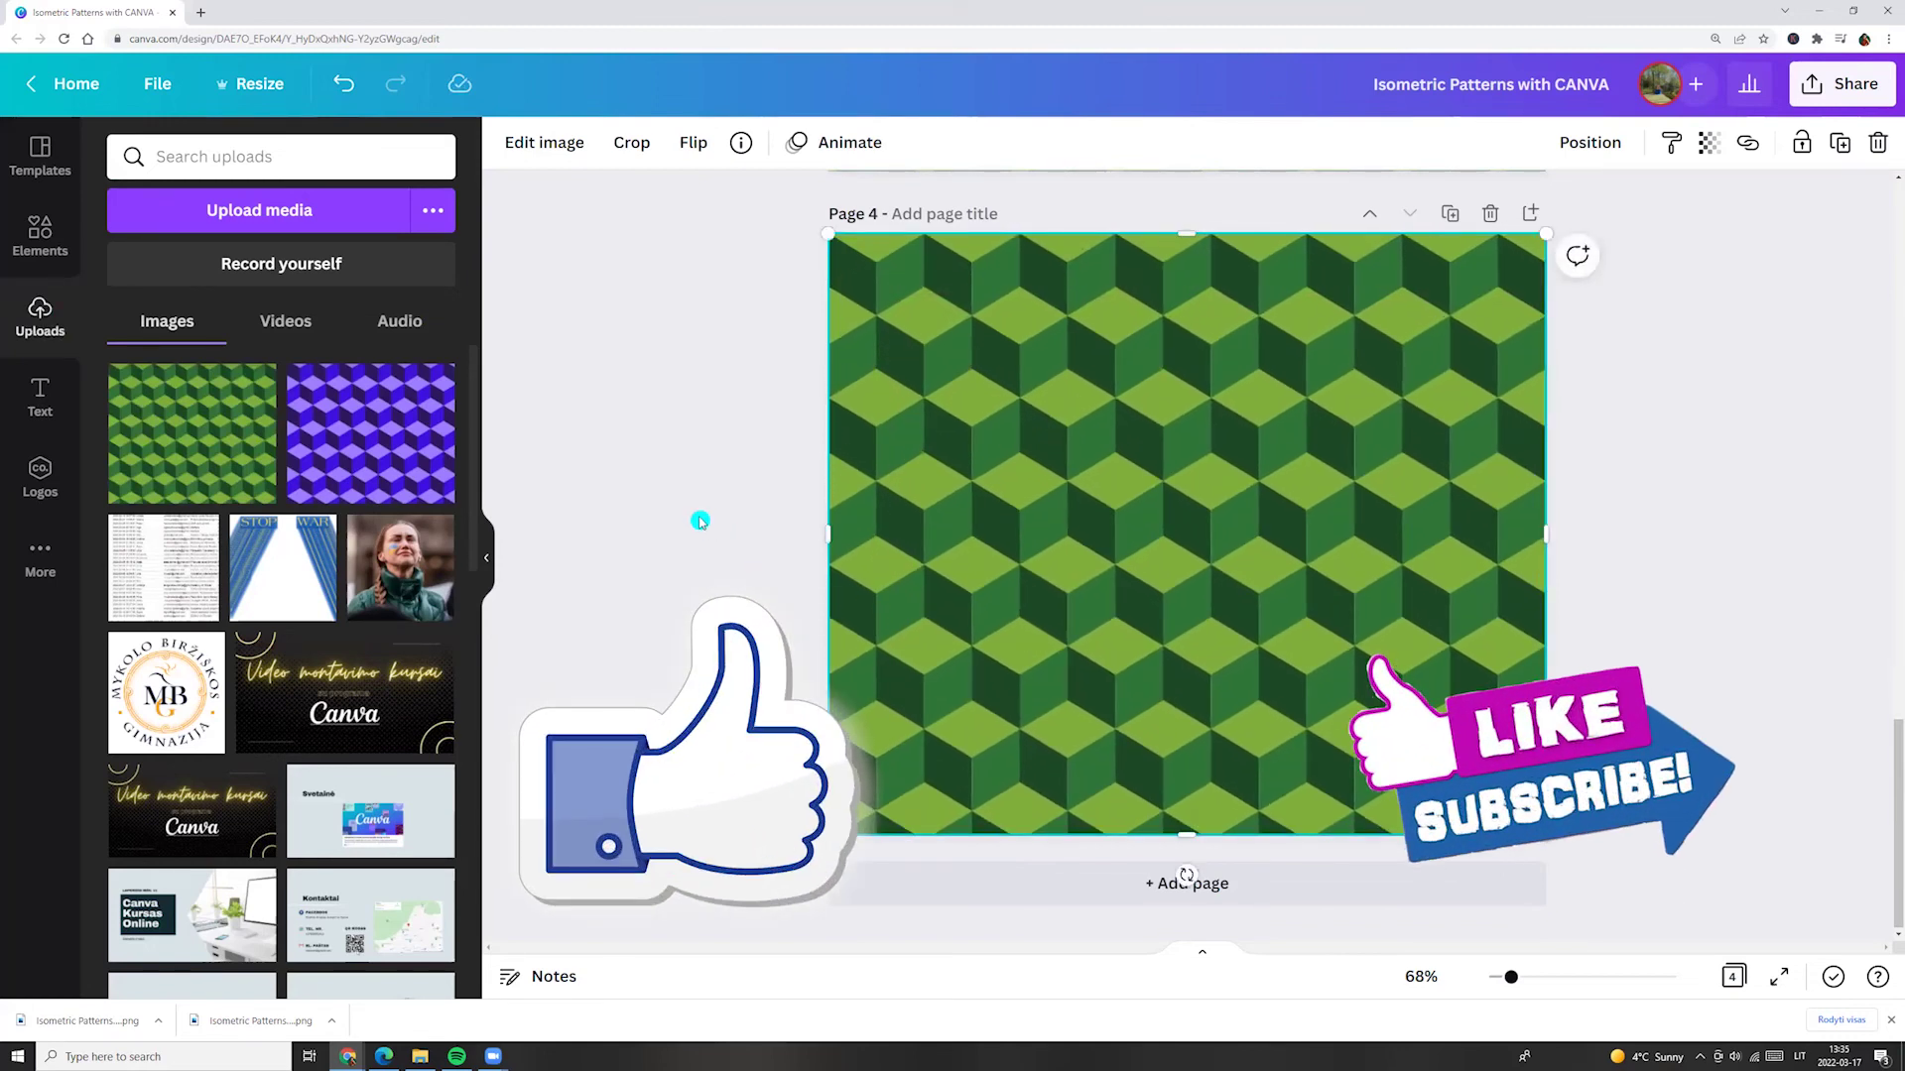
pyautogui.click(702, 521)
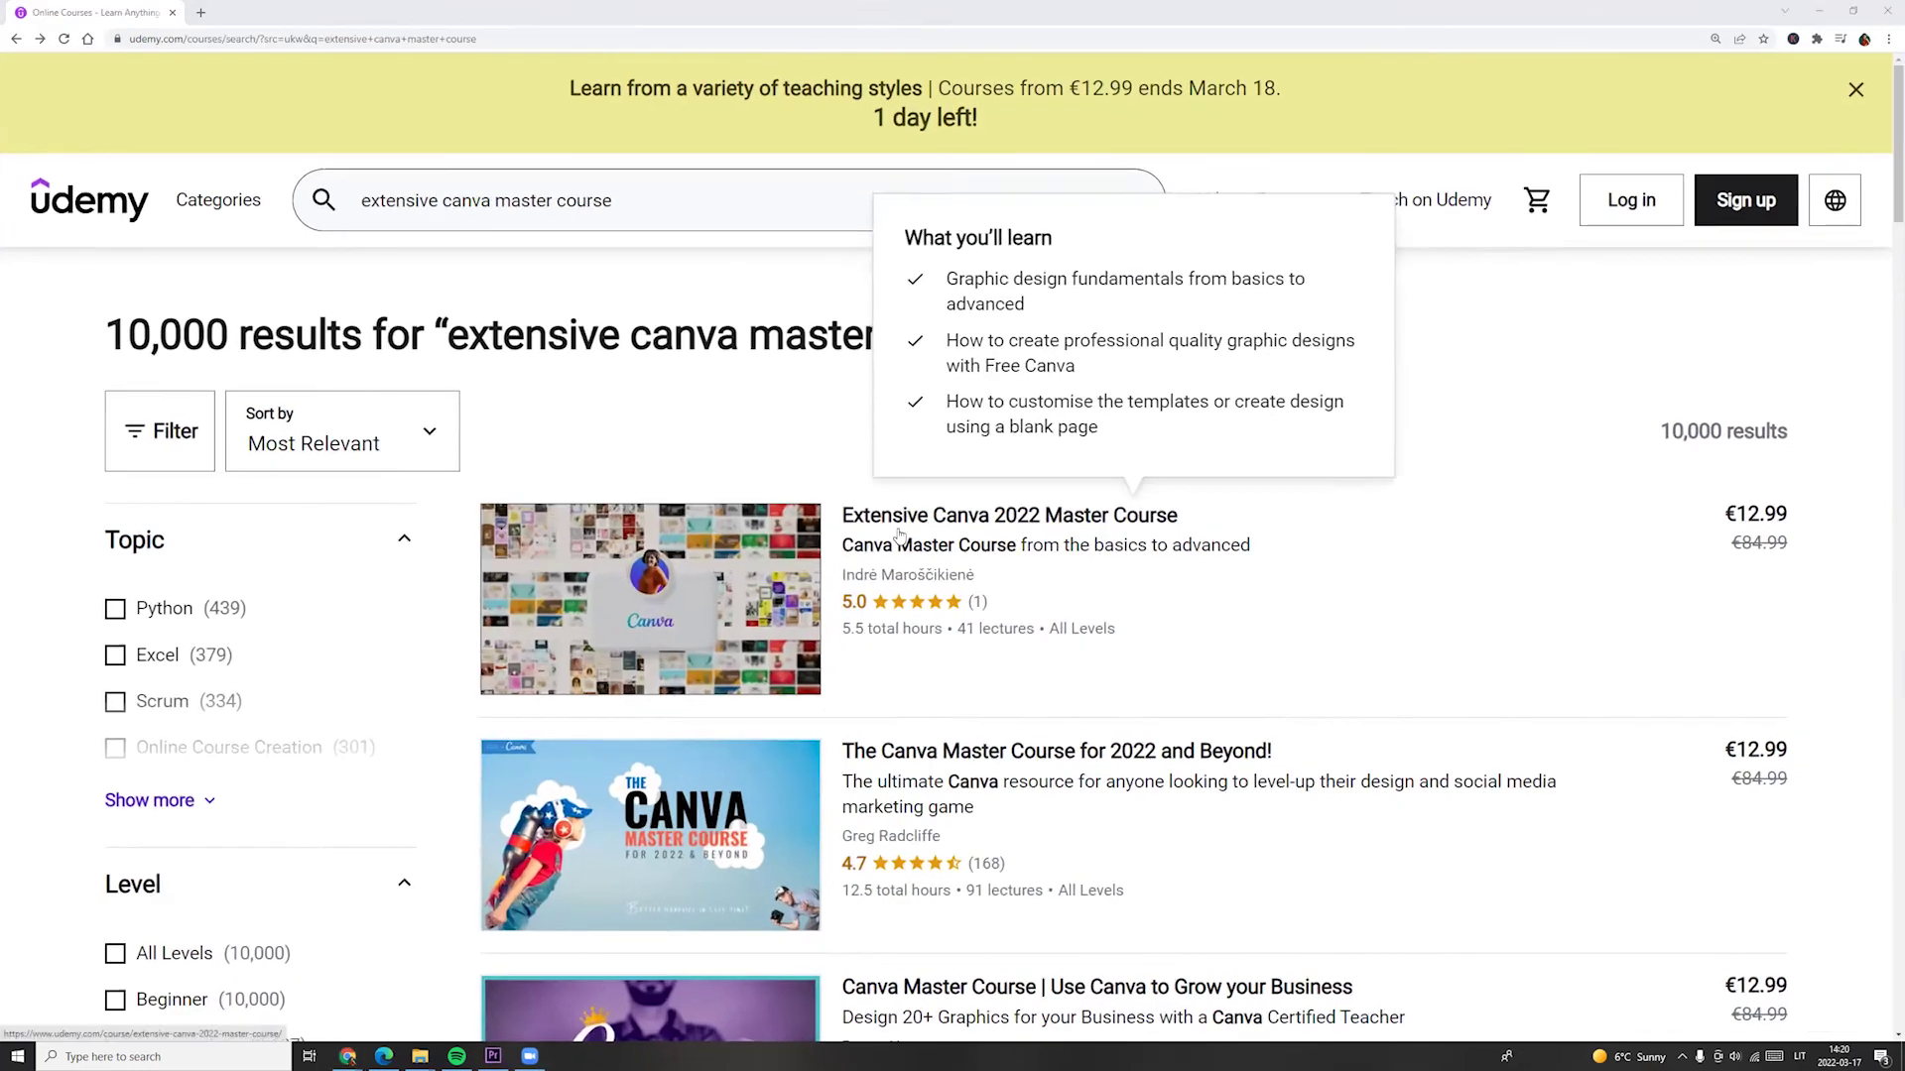
# Select the 'Extensive Canva 2022 Master Course' search result to view its course page
pyautogui.click(1119, 530)
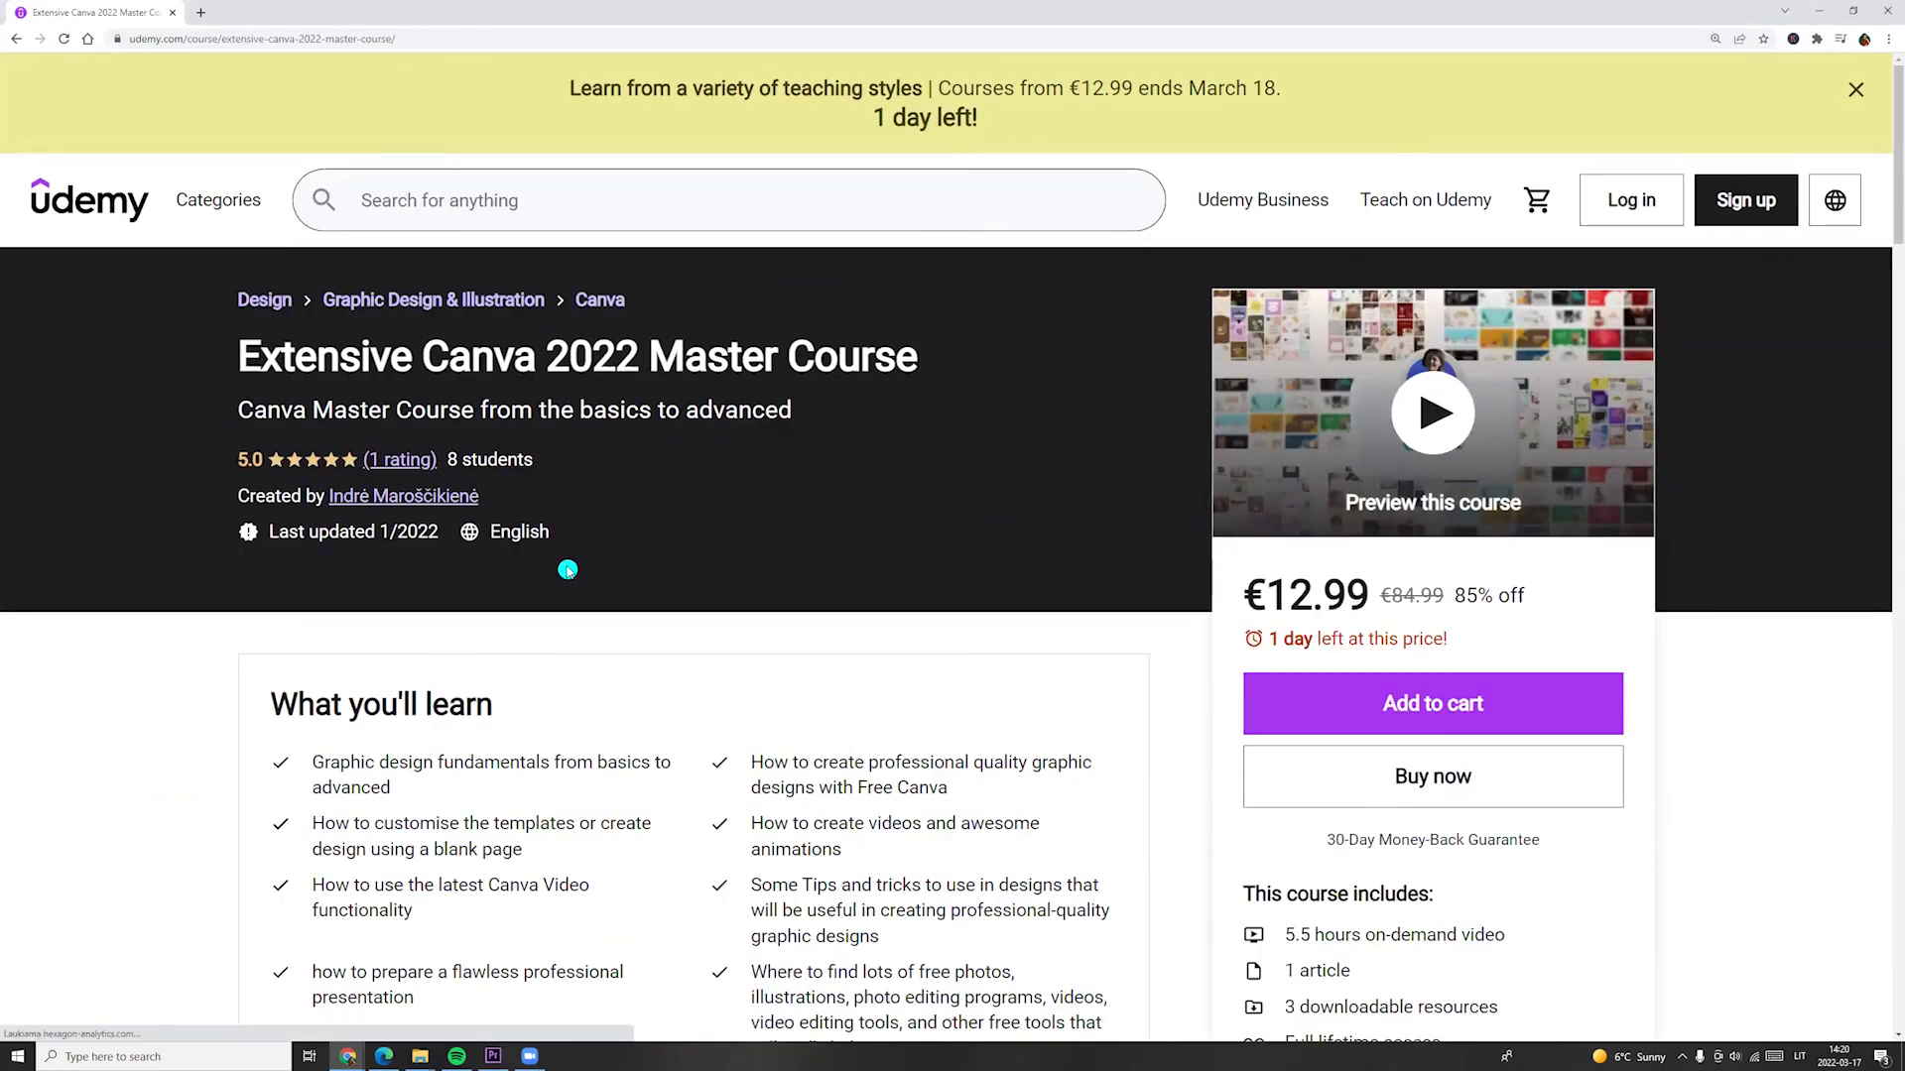
pyautogui.scroll(-2, 566, 566)
pyautogui.scroll(-5, 580, 588)
pyautogui.scroll(-2, 580, 595)
pyautogui.scroll(-5, 575, 610)
pyautogui.scroll(-5, 574, 627)
pyautogui.scroll(-5, 506, 670)
pyautogui.scroll(-3, 510, 728)
pyautogui.scroll(10, 946, 675)
pyautogui.scroll(15, 947, 677)
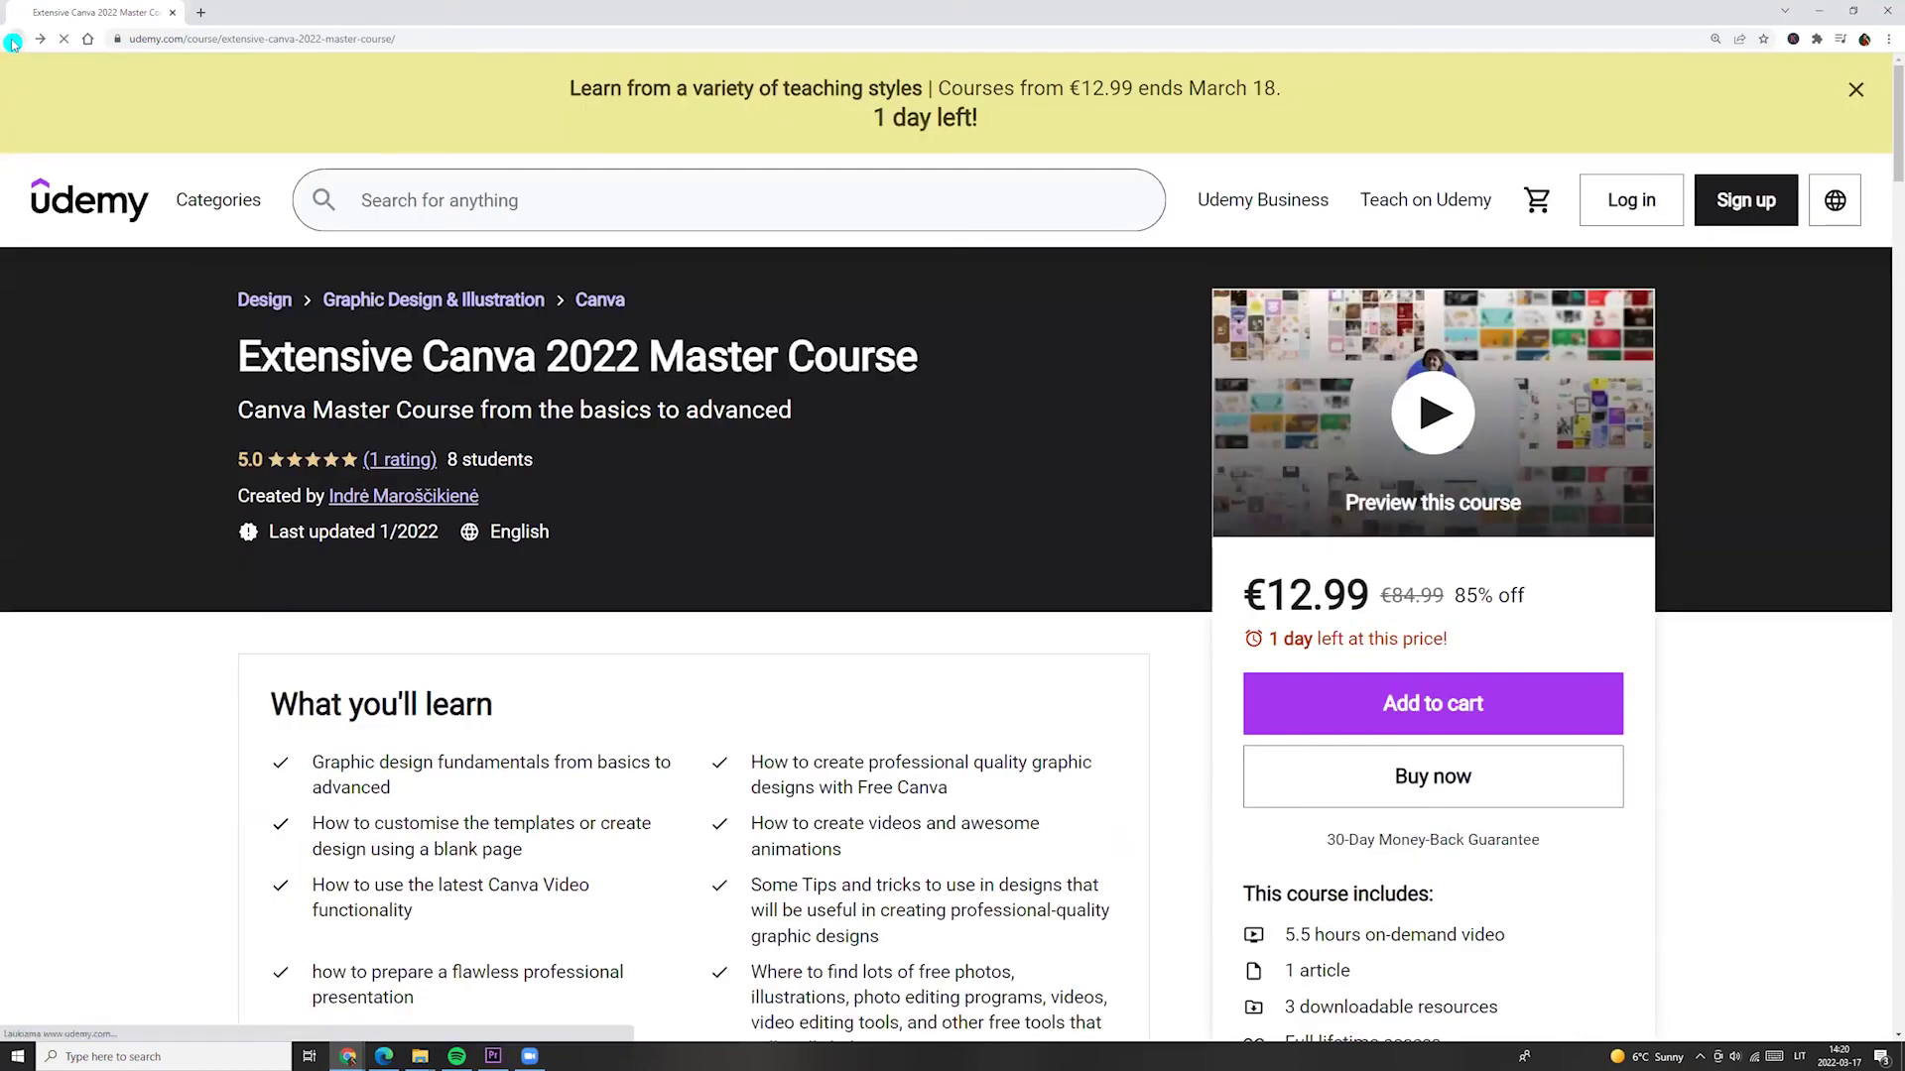